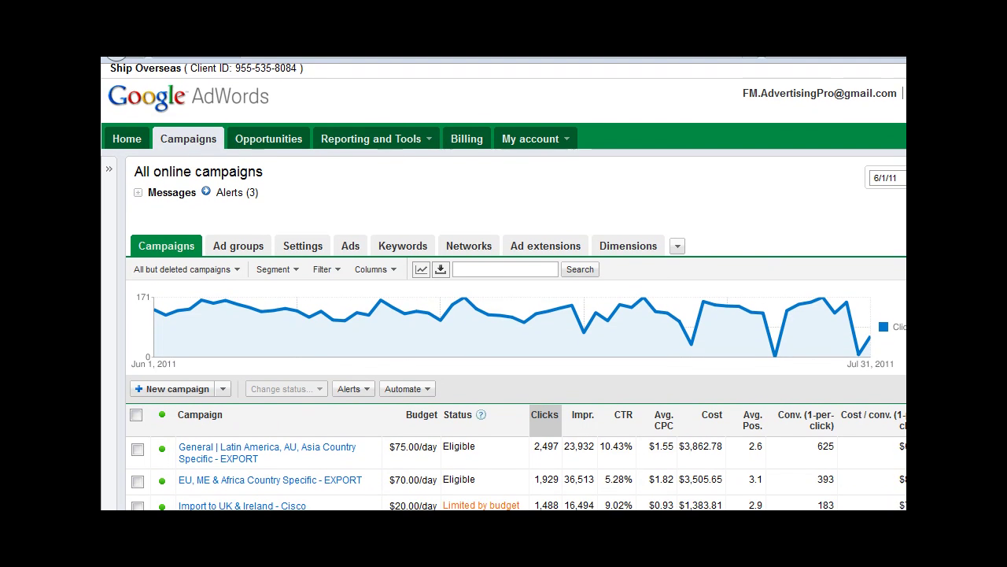
Open the 'Import to UK & Ireland - Cisco' campaign and review its five ad groups
scroll(504, 315, down, 1)
scroll(504, 314, down, 1)
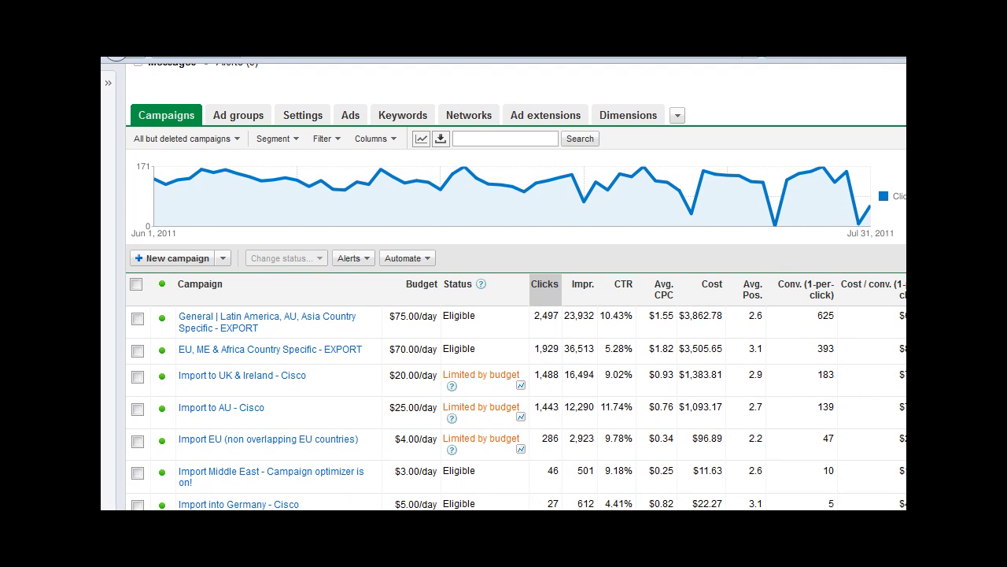
mouse_move(281, 379)
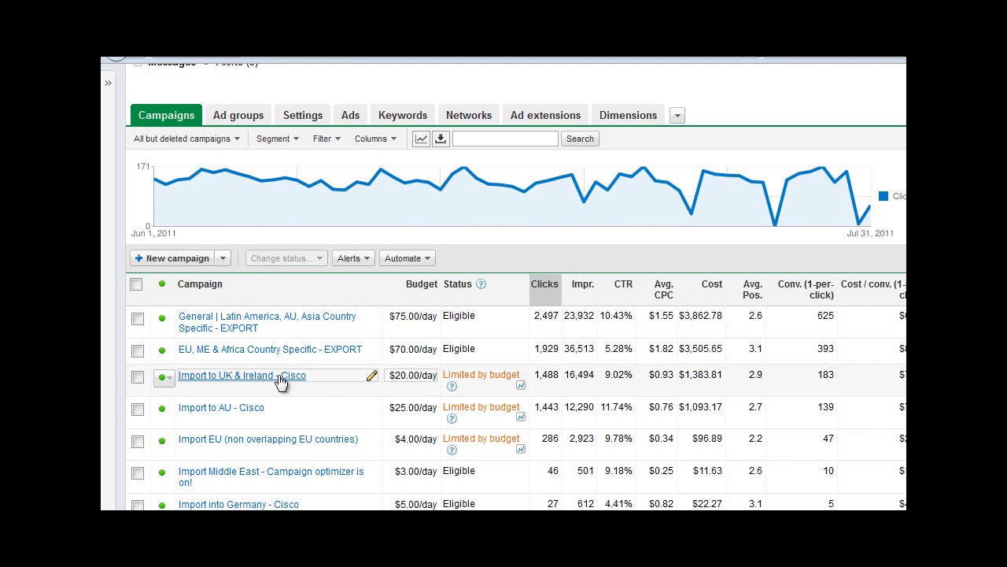
click(227, 378)
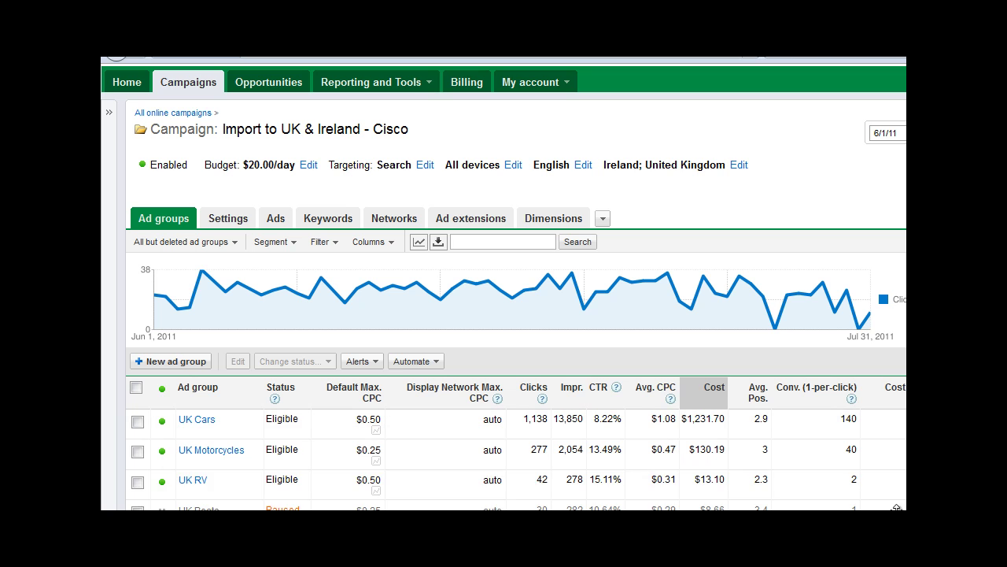
scroll(243, 472, down, 1)
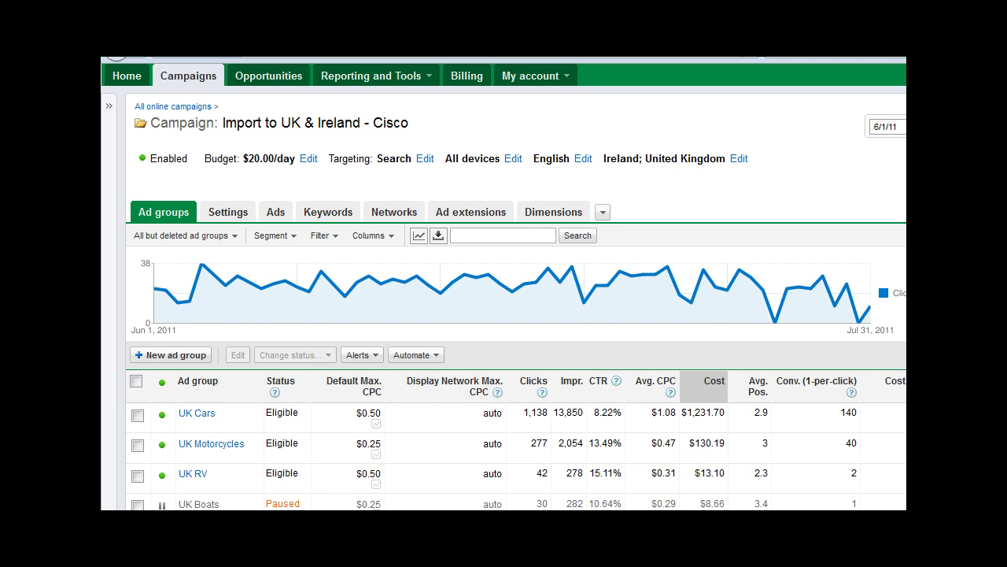
mouse_move(551, 508)
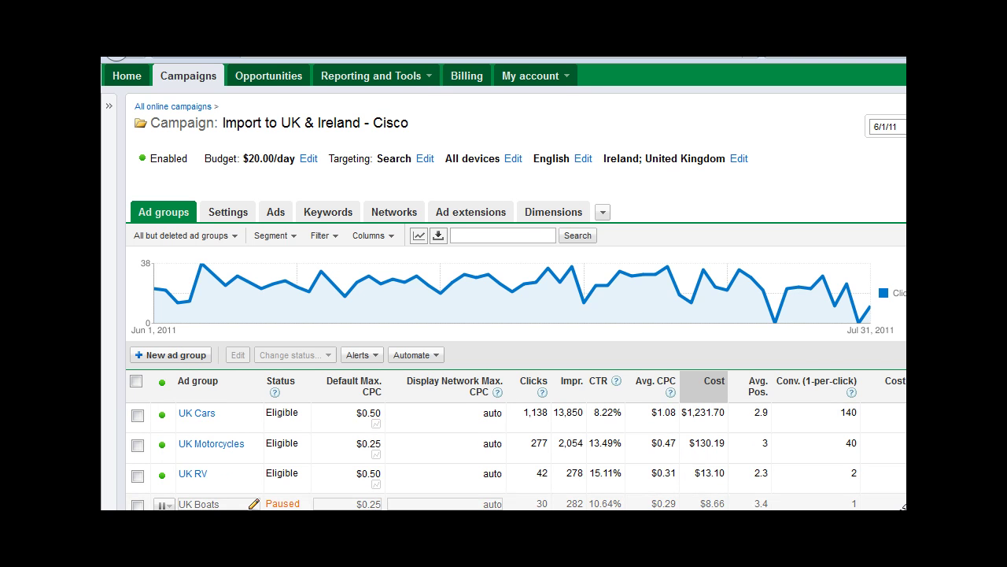
scroll(536, 482, down, 3)
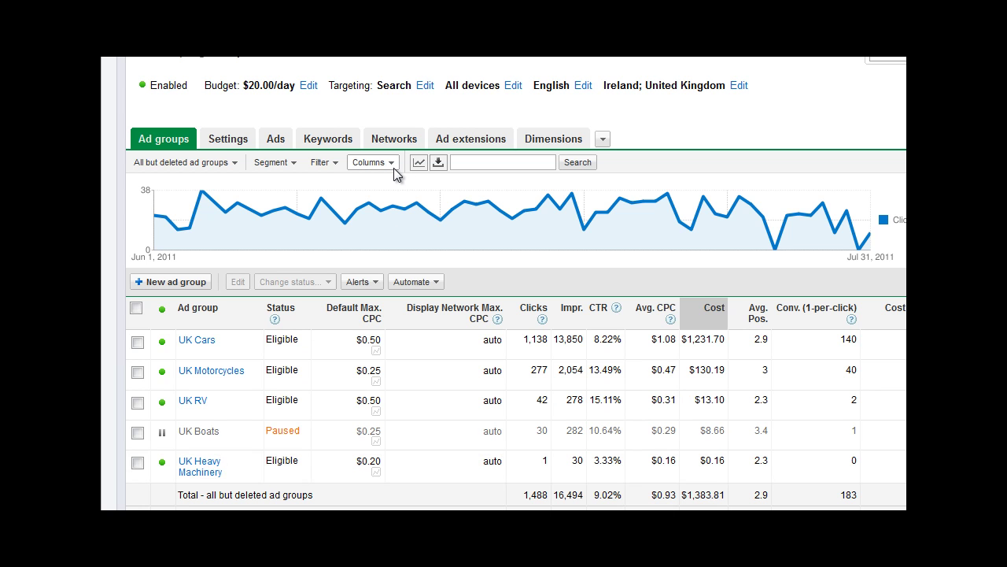
Show the campaign's Keywords tab and scroll through the keyword table
click(338, 151)
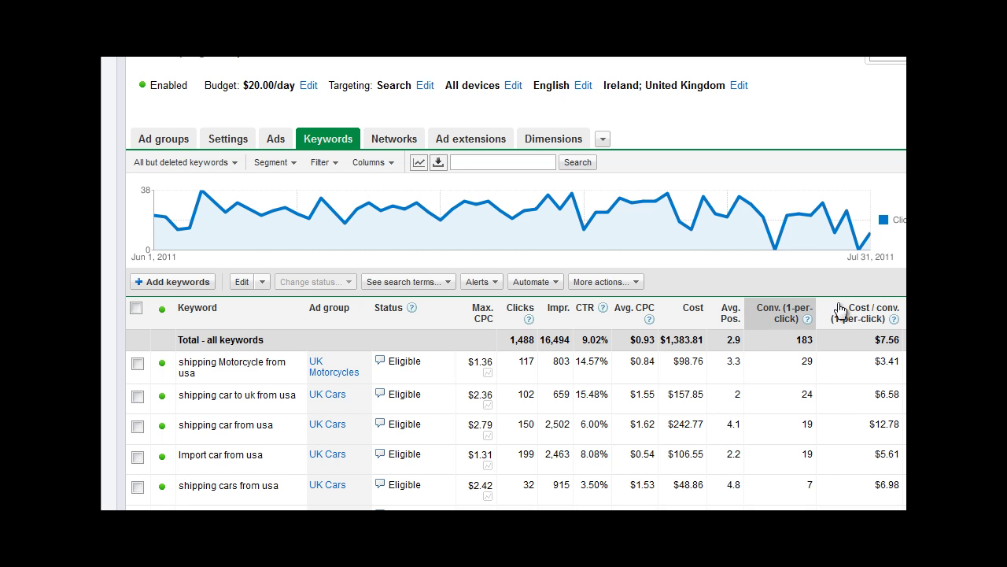
mouse_move(472, 485)
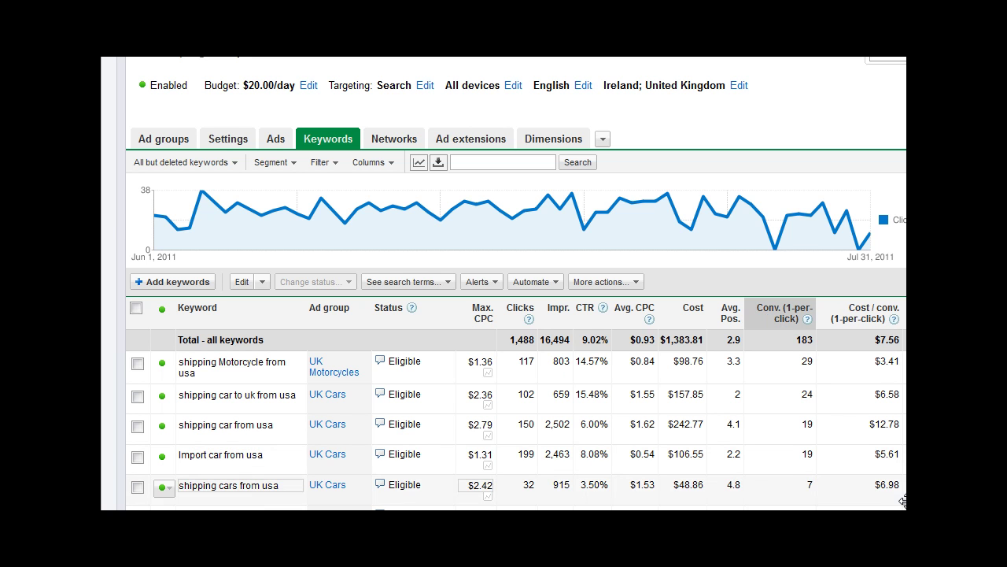
scroll(904, 504, down, 1)
scroll(904, 504, down, 3)
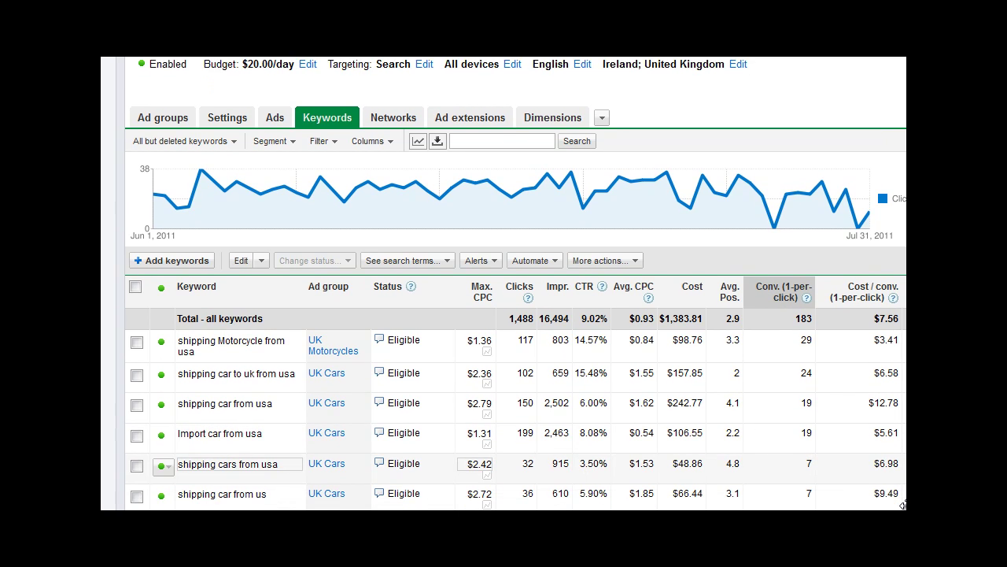
scroll(903, 504, down, 1)
scroll(904, 504, down, 1)
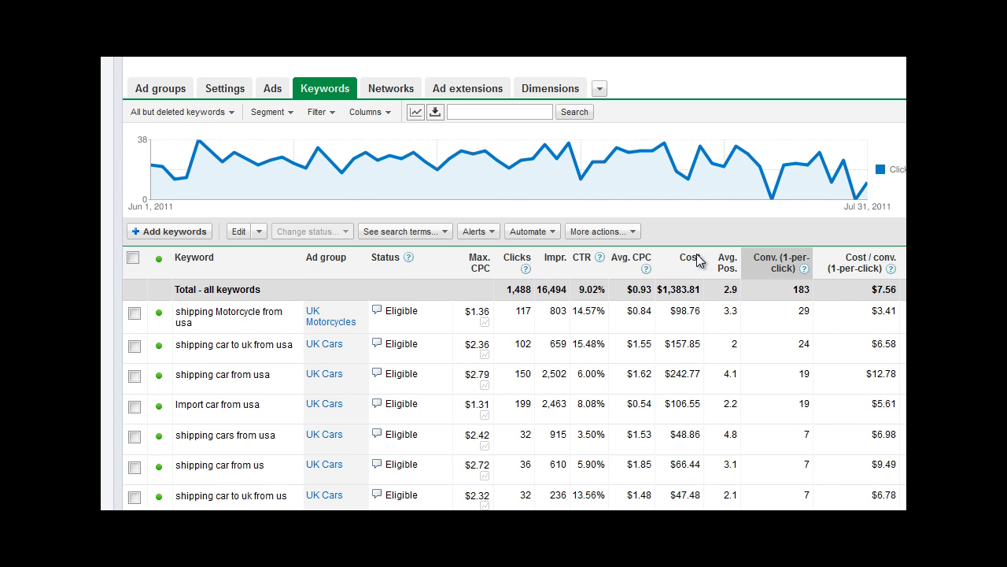
scroll(889, 71, down, 3)
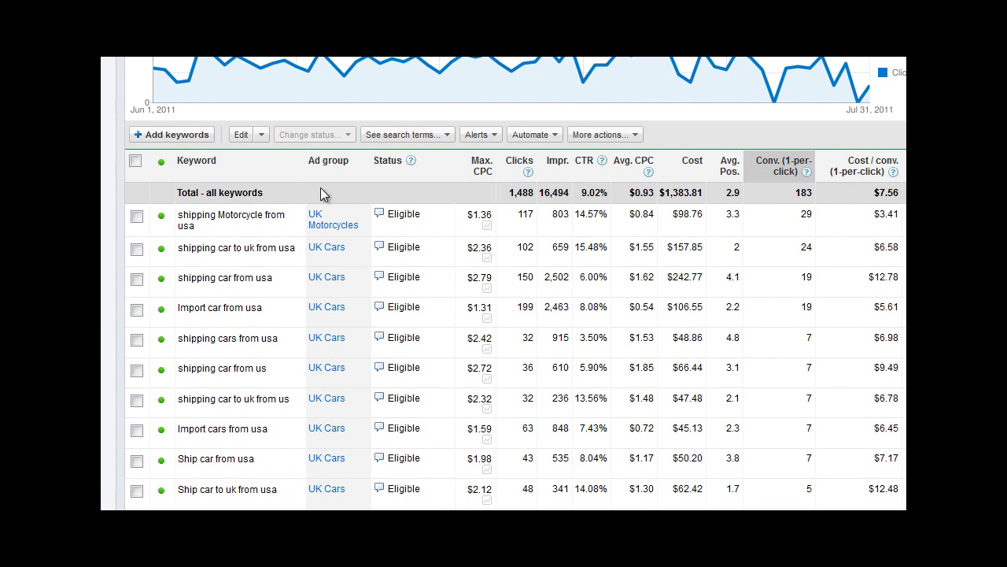
Display the search terms report for all keywords via 'See search terms'
click(434, 136)
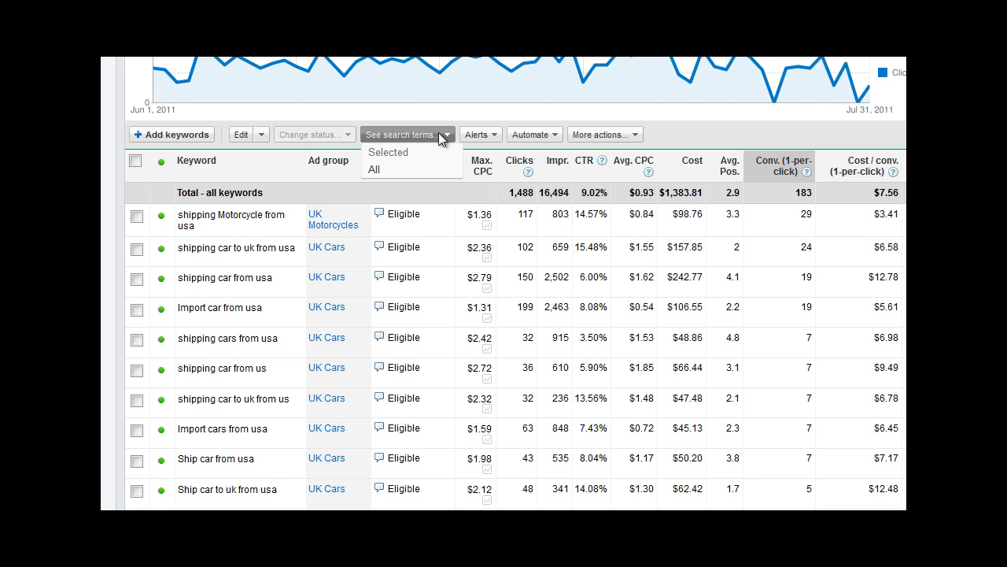
click(403, 173)
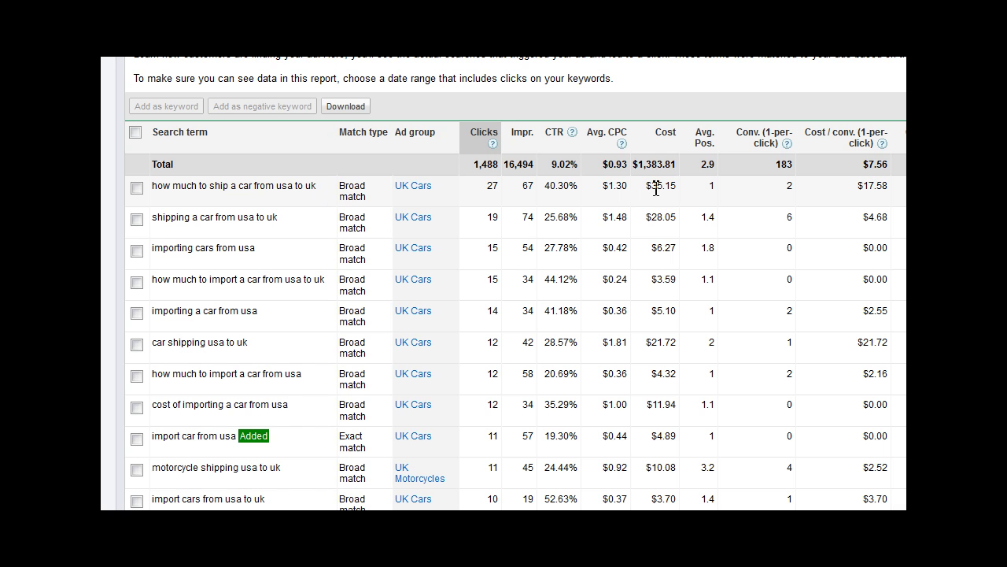
drag(630, 187, 603, 188)
Download the search term report as Excel .csv and open it in Excel
click(354, 105)
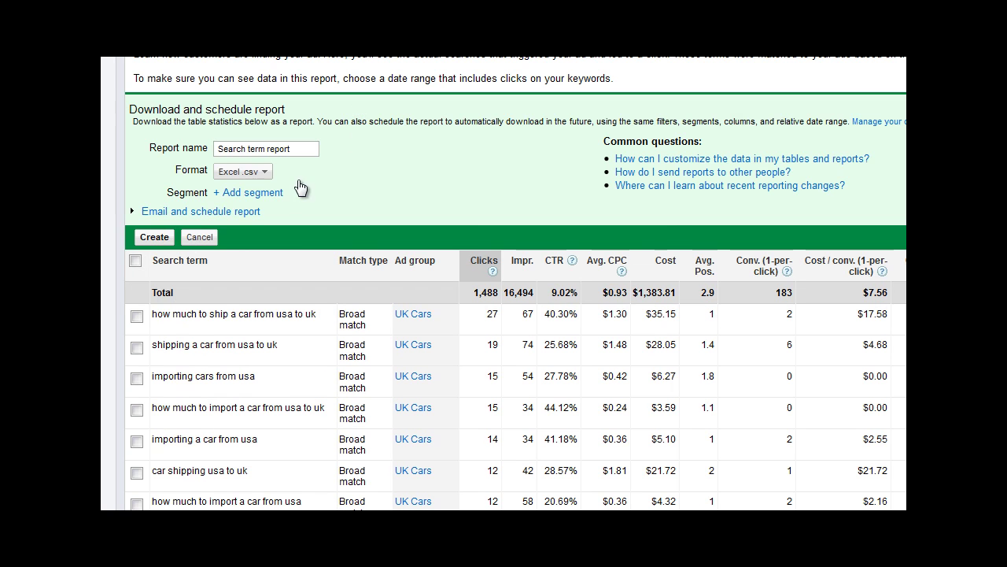
click(155, 237)
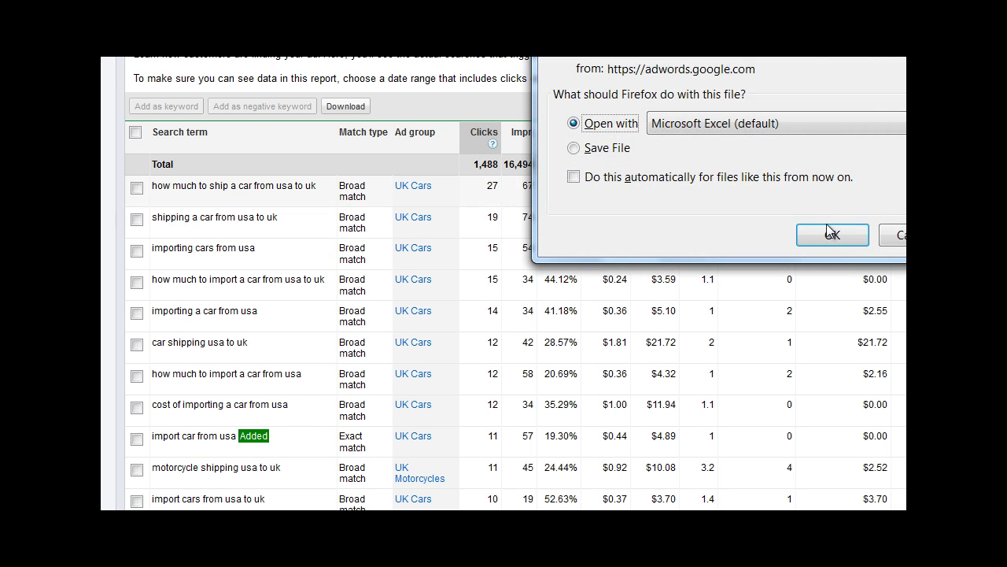
click(833, 236)
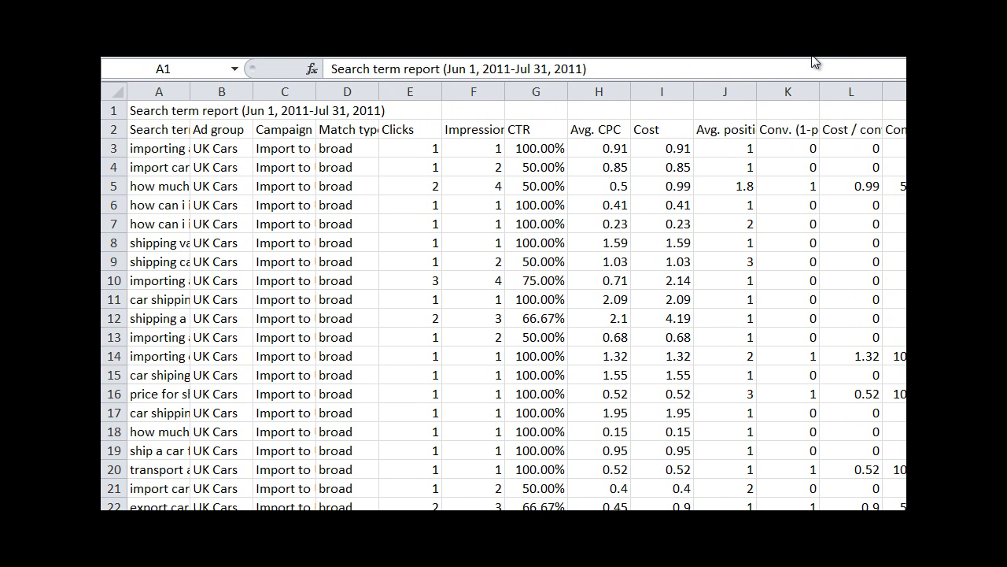
Widen column A to show full search terms and enable header-row filters
click(189, 87)
drag(188, 87, 407, 89)
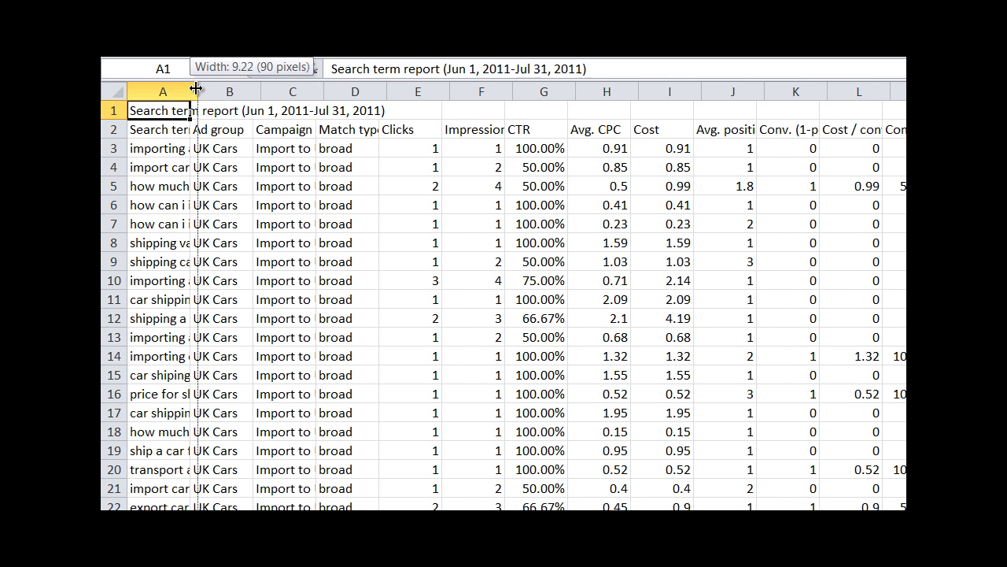
click(325, 155)
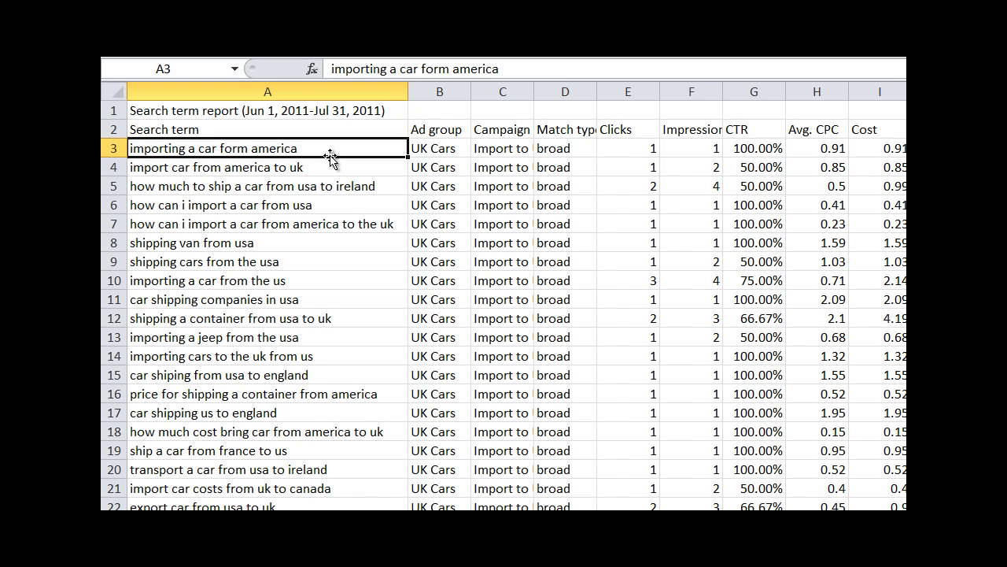
click(904, 62)
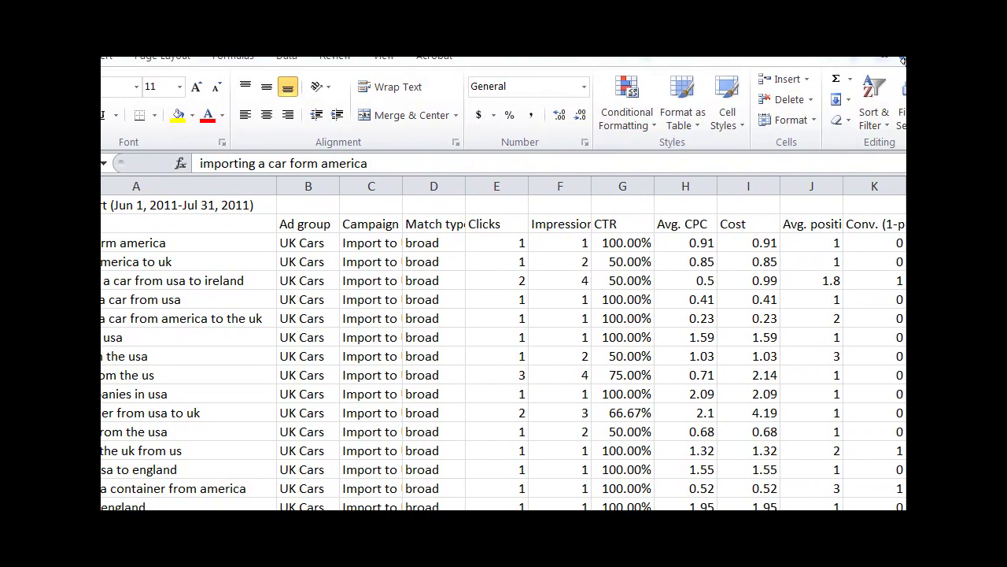
click(880, 123)
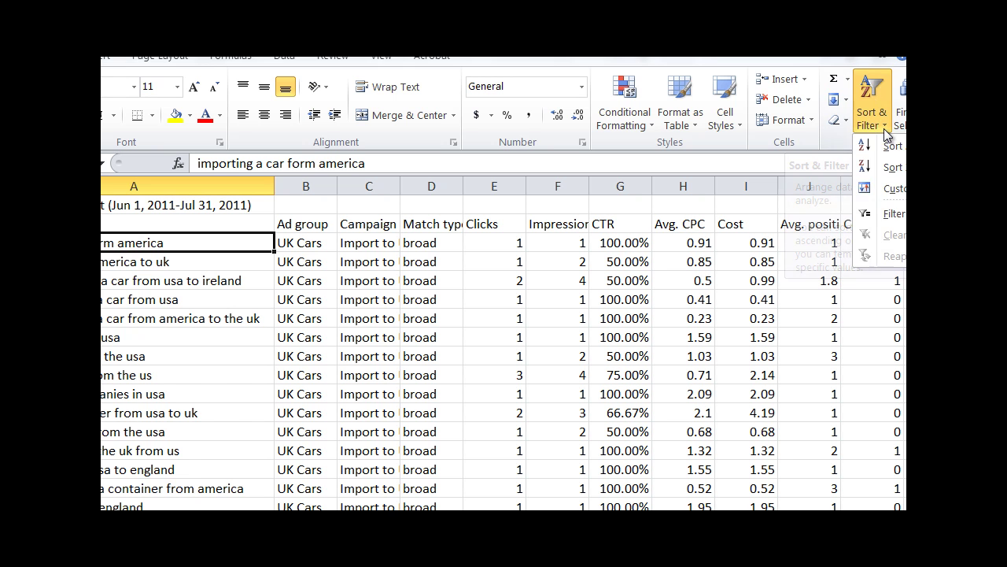
click(892, 214)
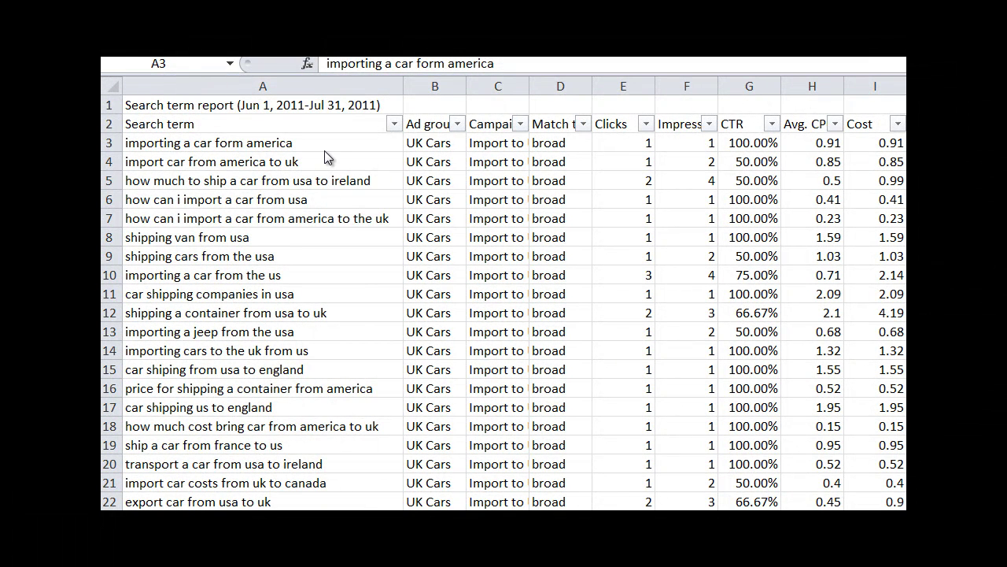
Filter the Search term column to terms containing 'to usa'
click(395, 126)
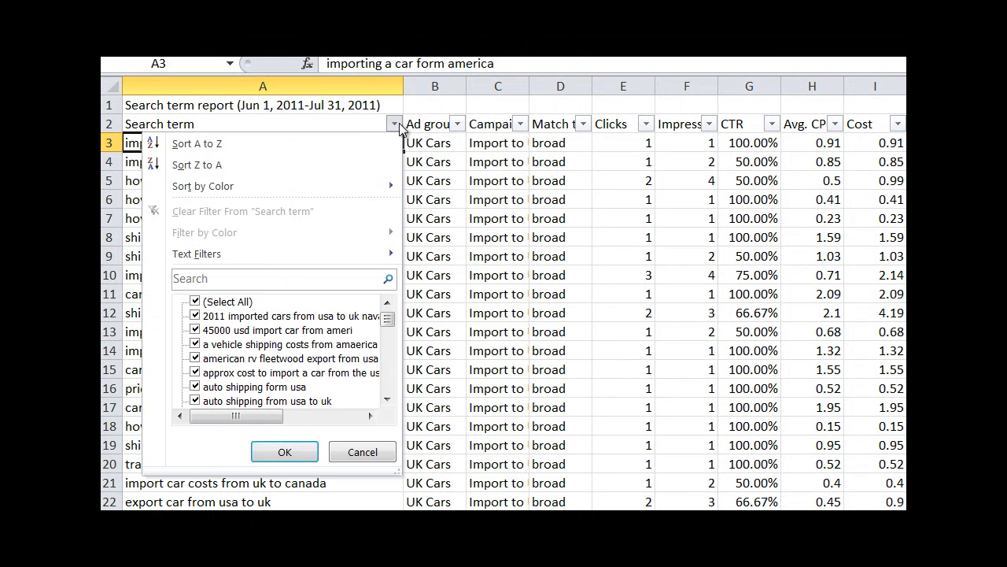
click(329, 280)
text(to)
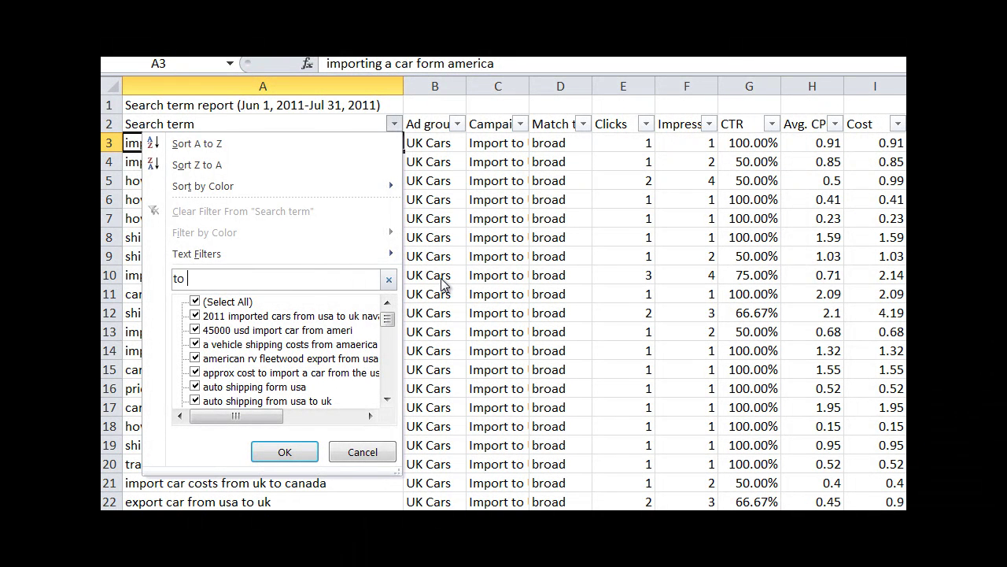
text( usa)
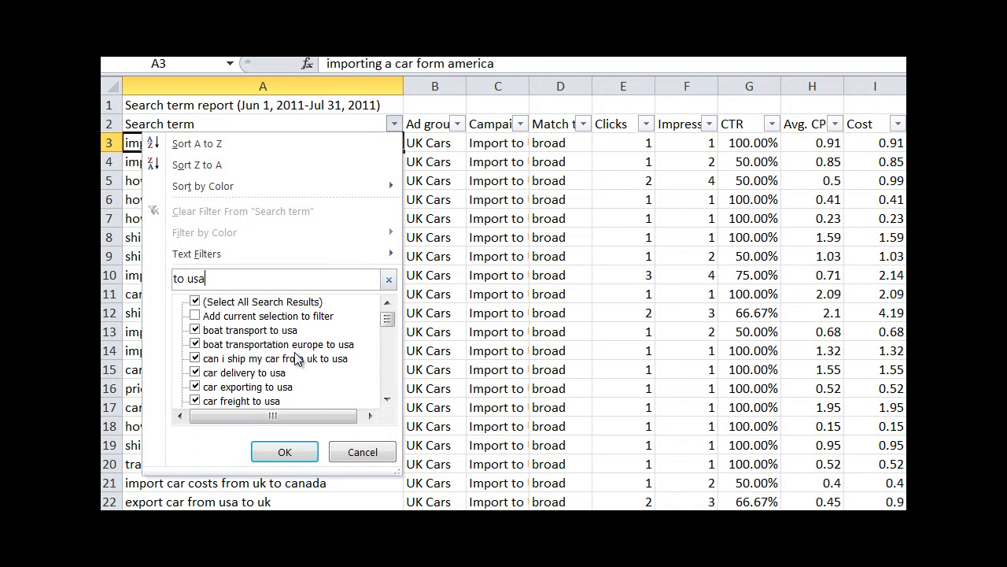
drag(386, 325, 386, 332)
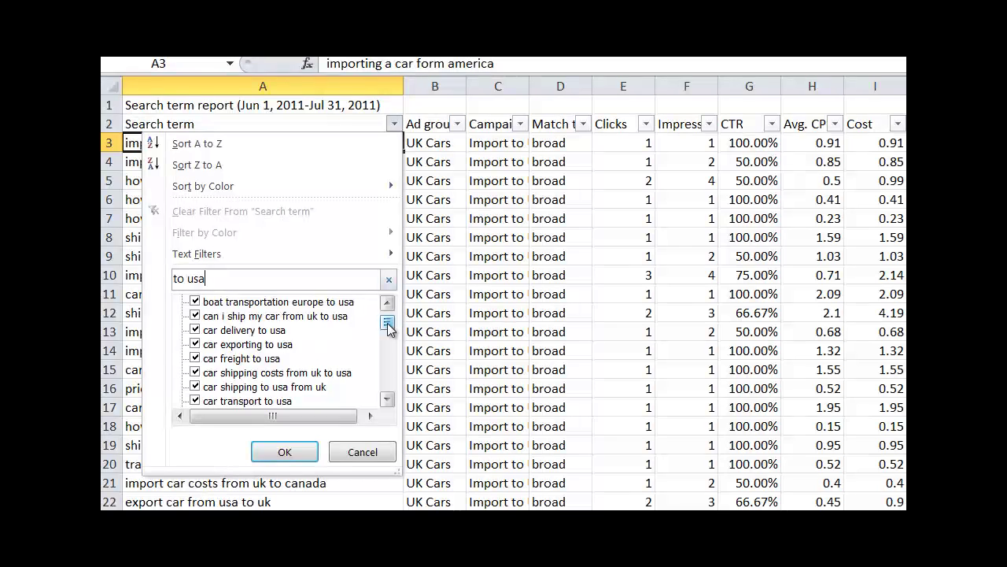
drag(388, 329, 388, 334)
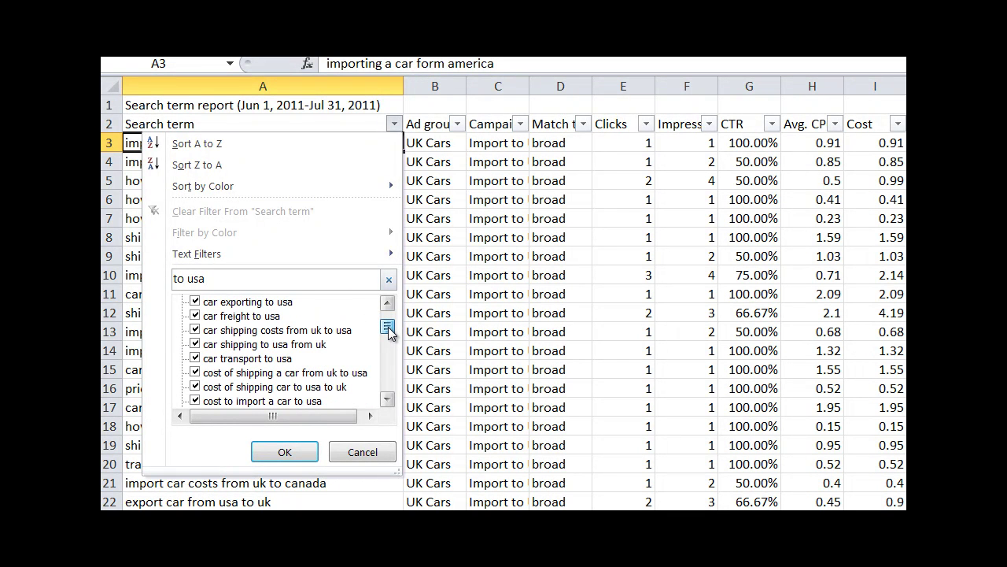
drag(389, 334, 388, 342)
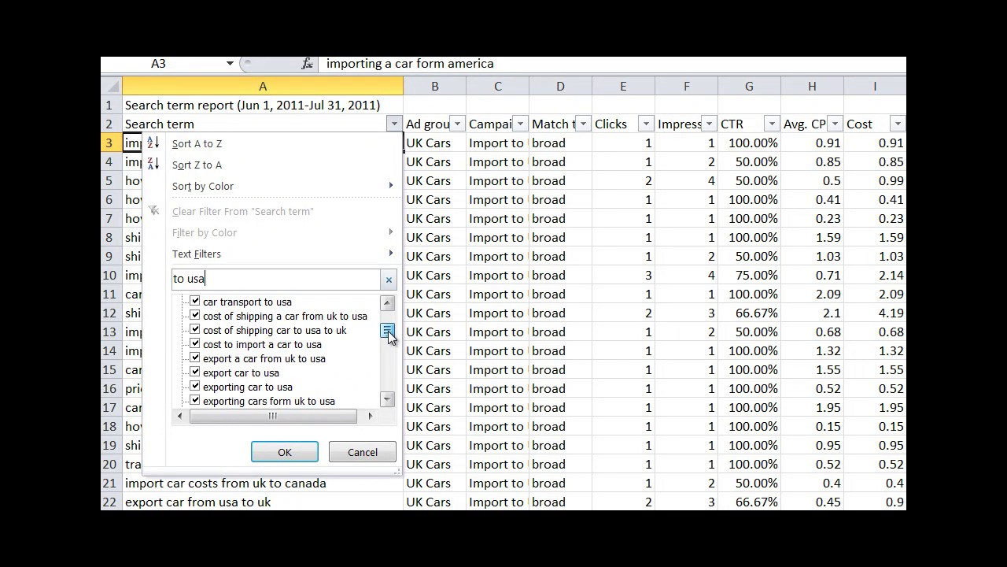
click(289, 452)
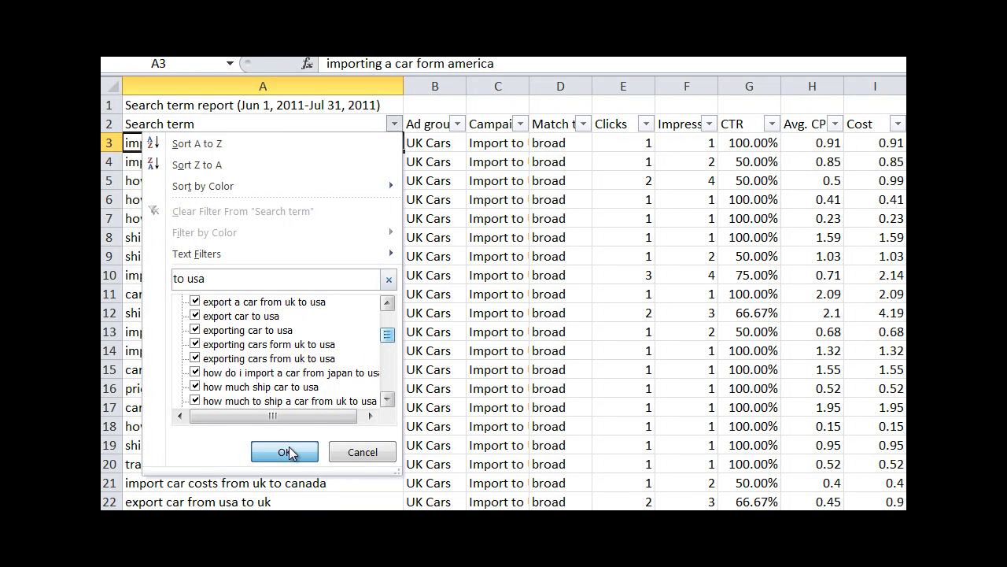
click(327, 138)
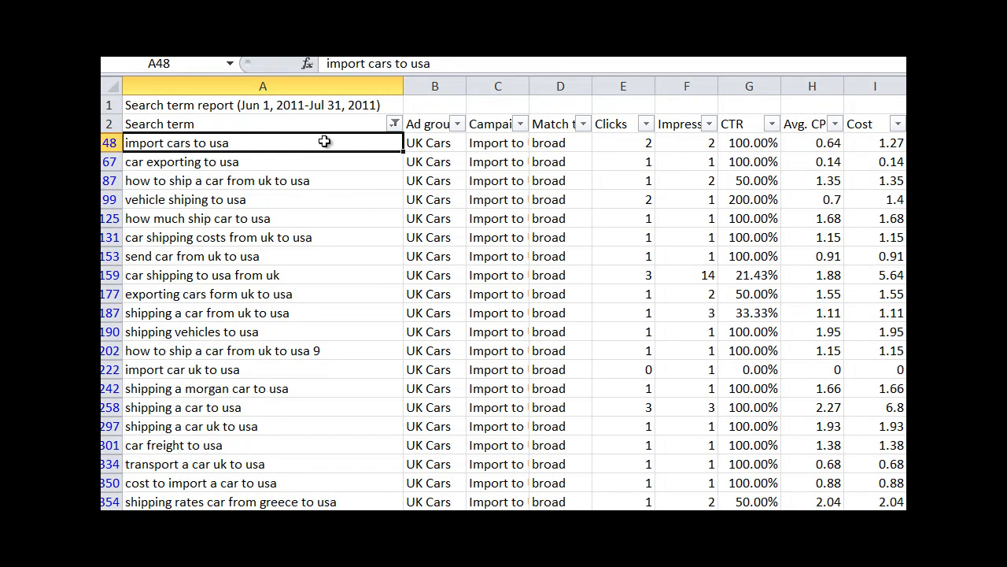
Select and copy the filtered 'to usa' search terms, then start a blank Notepad document
key(shift+Down)
key(shift+Down)
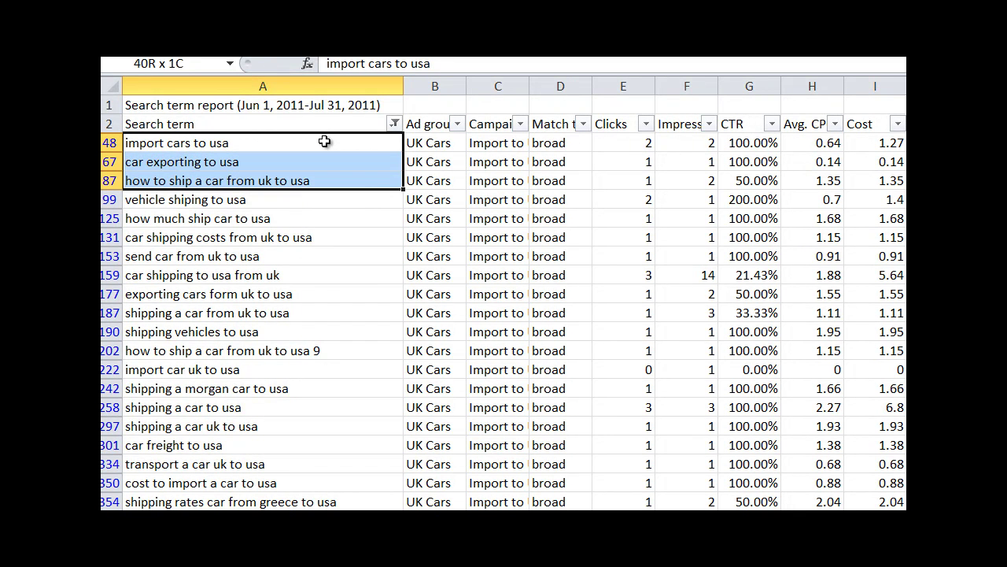
key(ctrl+shift+Down)
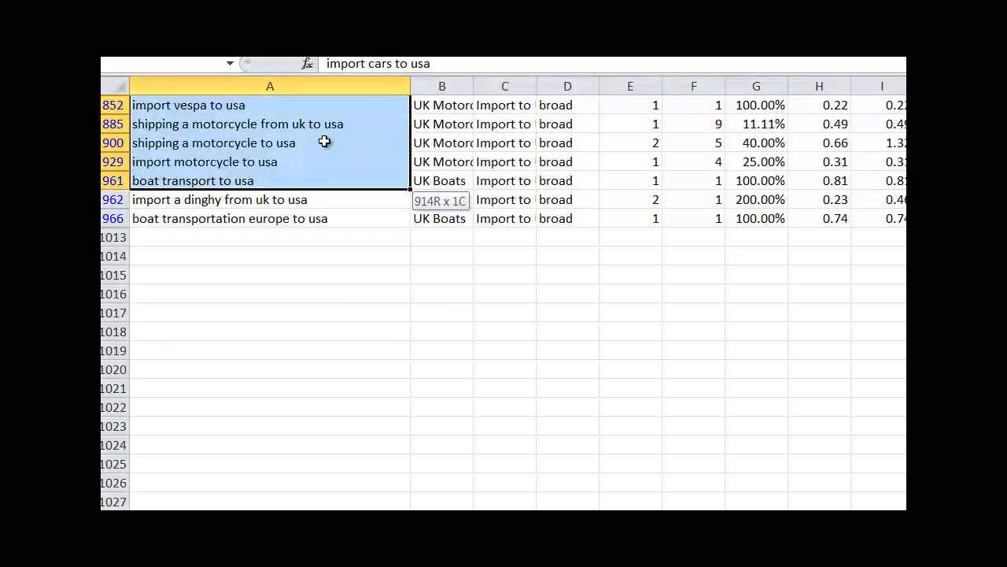
key(shift+Down)
key(shift+Down)
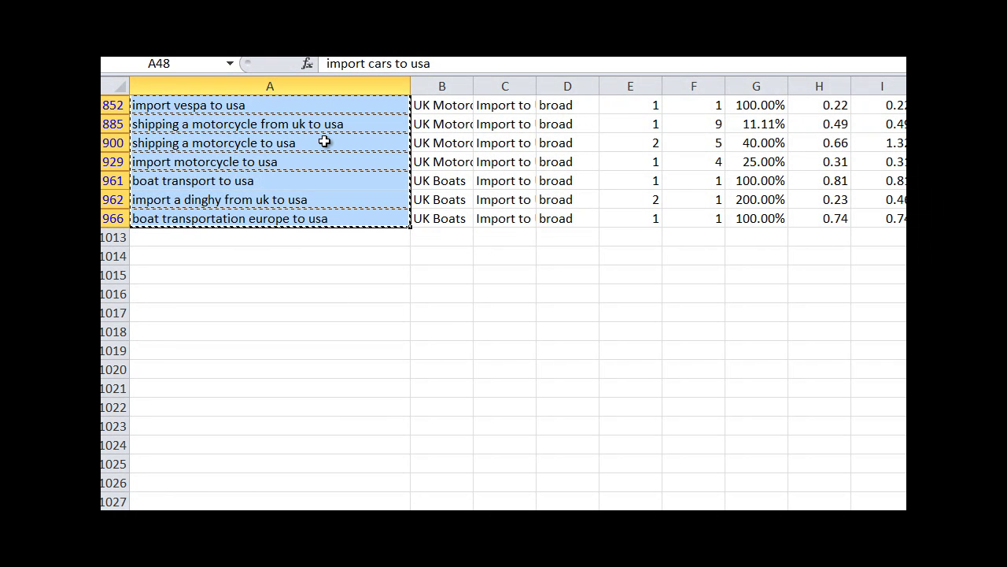
key(super)
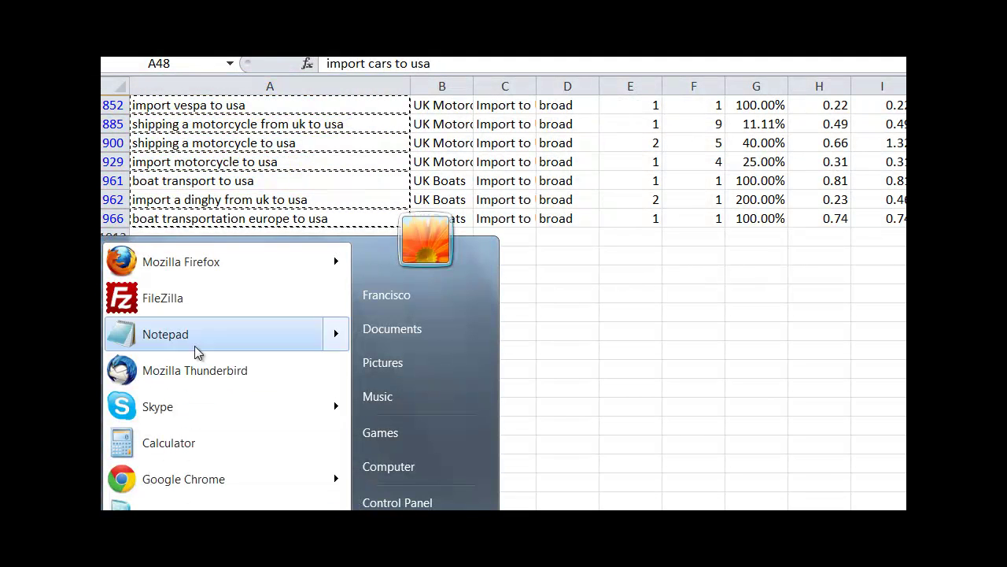
click(195, 334)
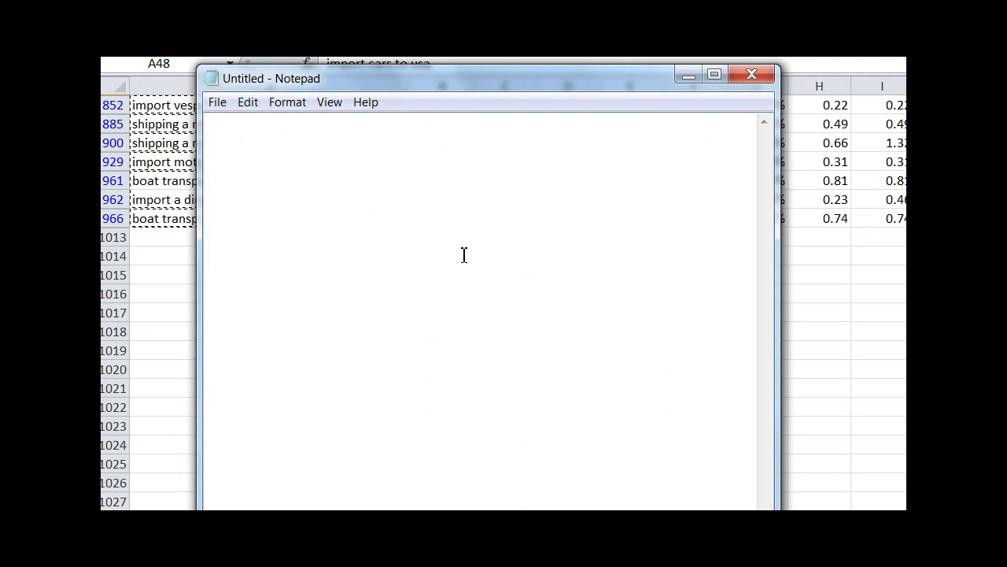
Paste the search terms into Notepad and add an opening [ to each line
key(ctrl+v)
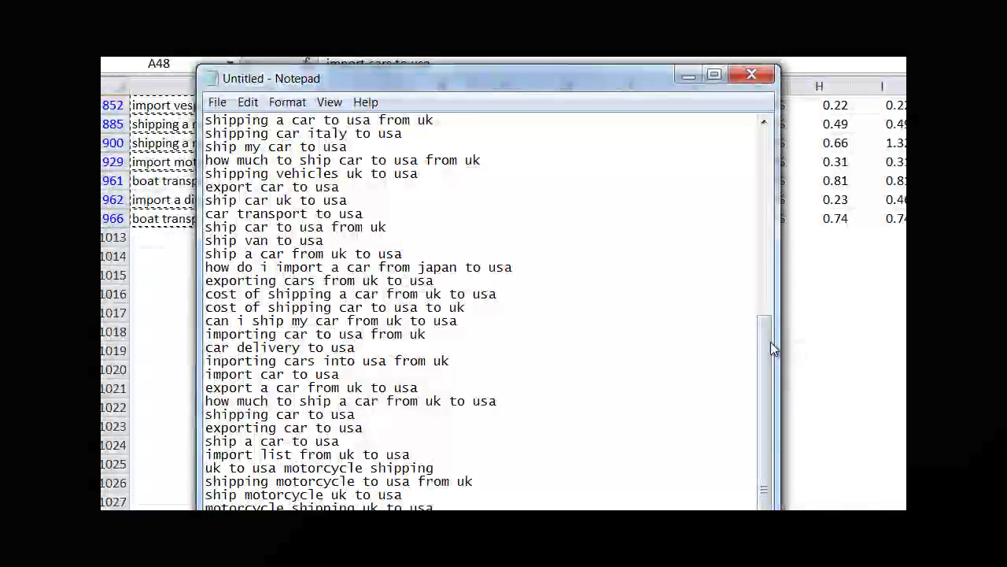
drag(770, 342, 765, 162)
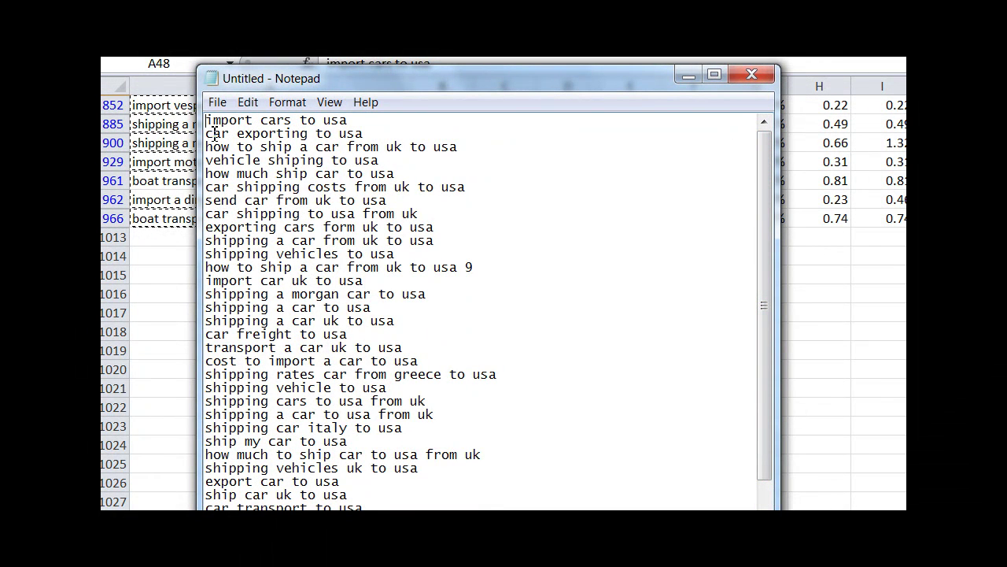
key(ctrl+Home)
text([)
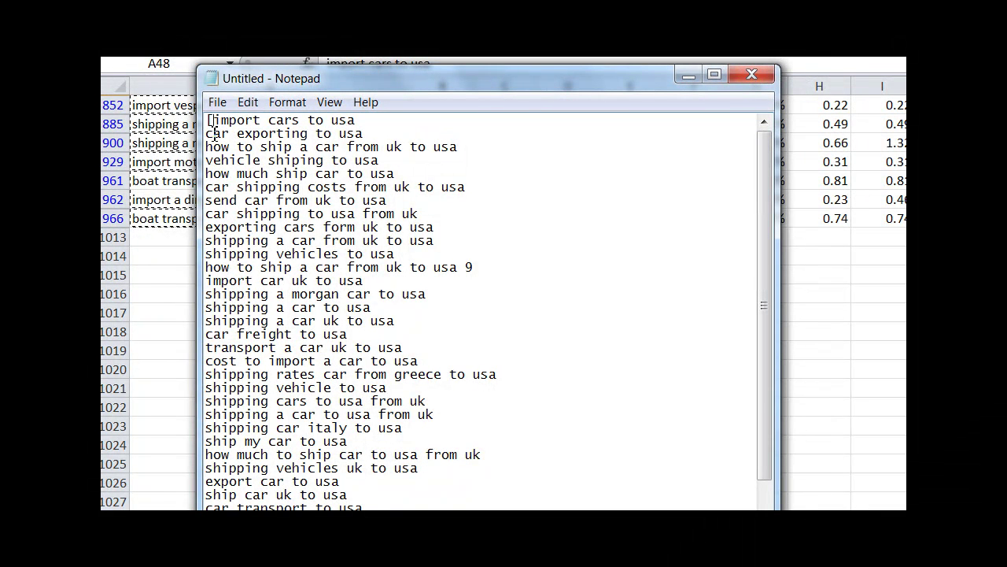
click(207, 133)
text([[)
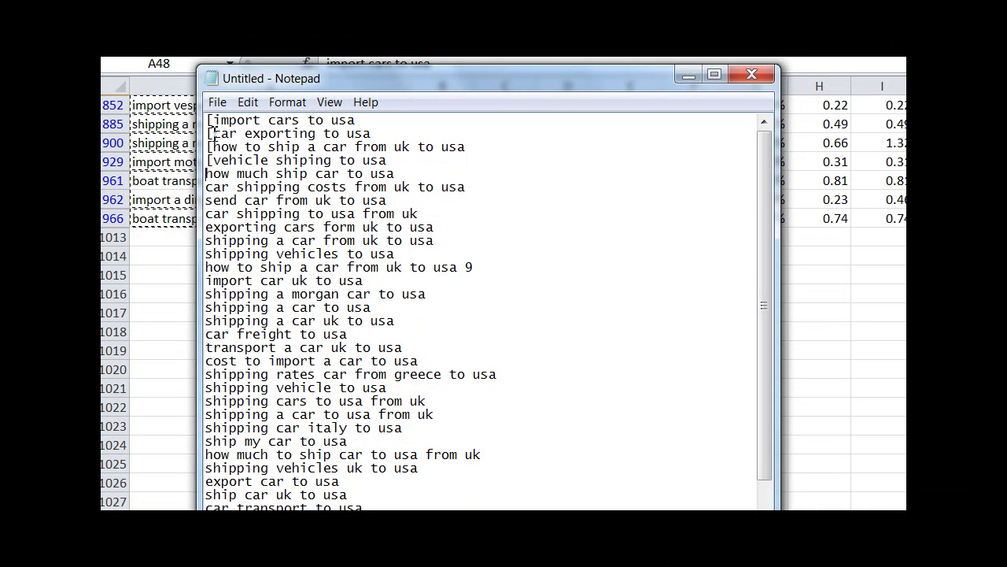
text([)
key(Down)
key(Left)
text([)
key(Down)
key(Left)
text([)
key(Down)
key(Left)
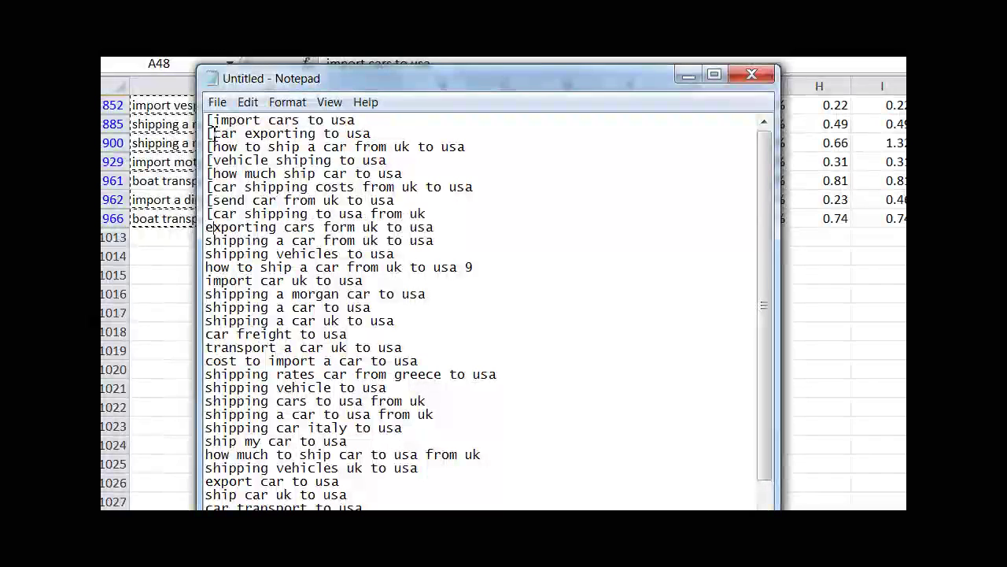
text([)
key(Down)
key(Left)
text([)
key(Down)
key(Left)
text([[)
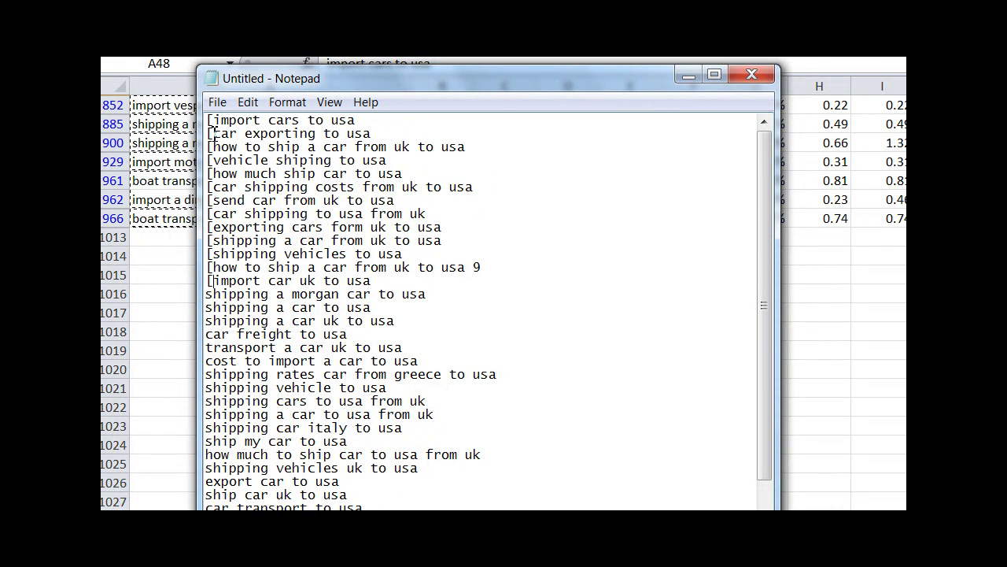
text([[[[[)
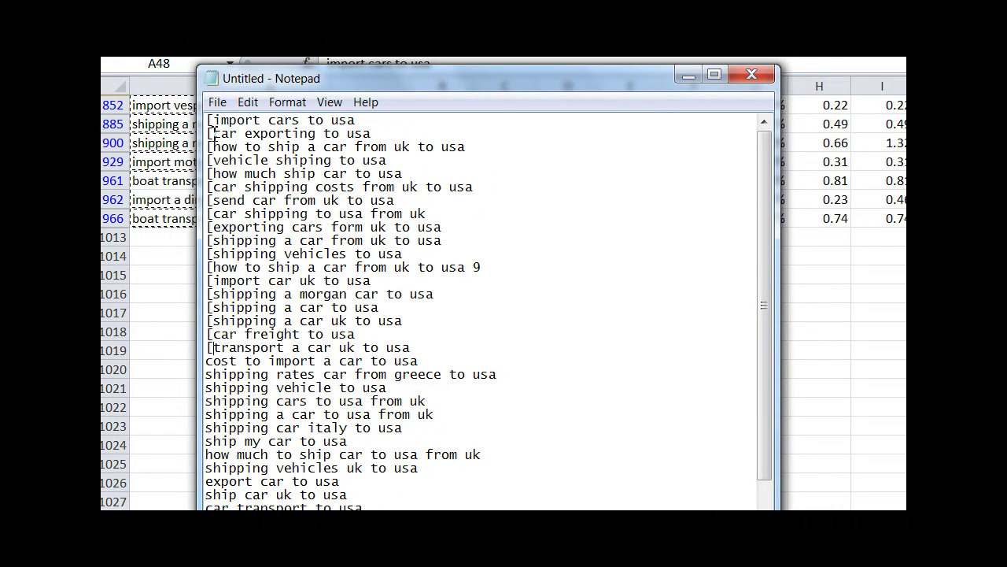
text([[[)
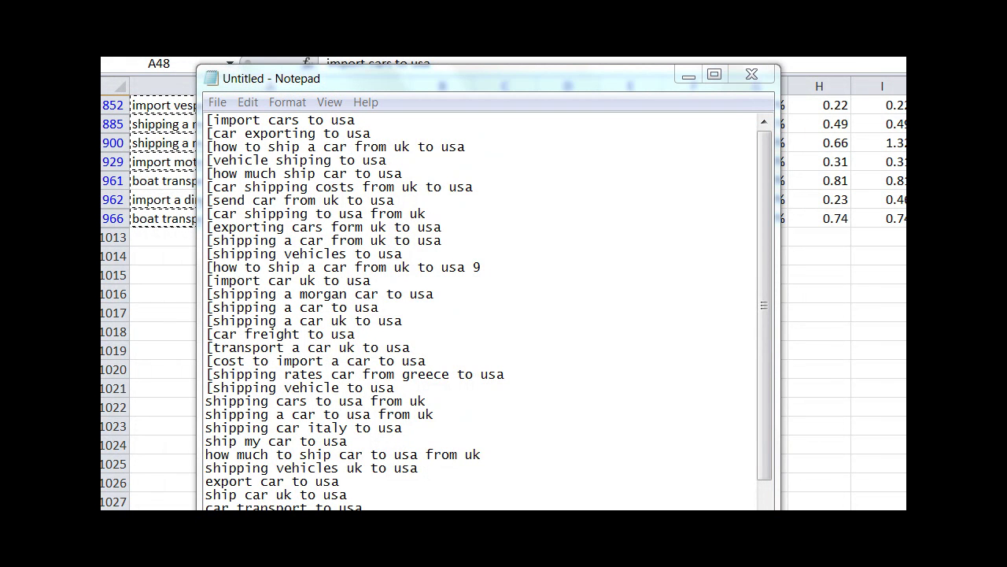
Add a closing ] to the end of each search term
click(553, 273)
text(])
click(558, 296)
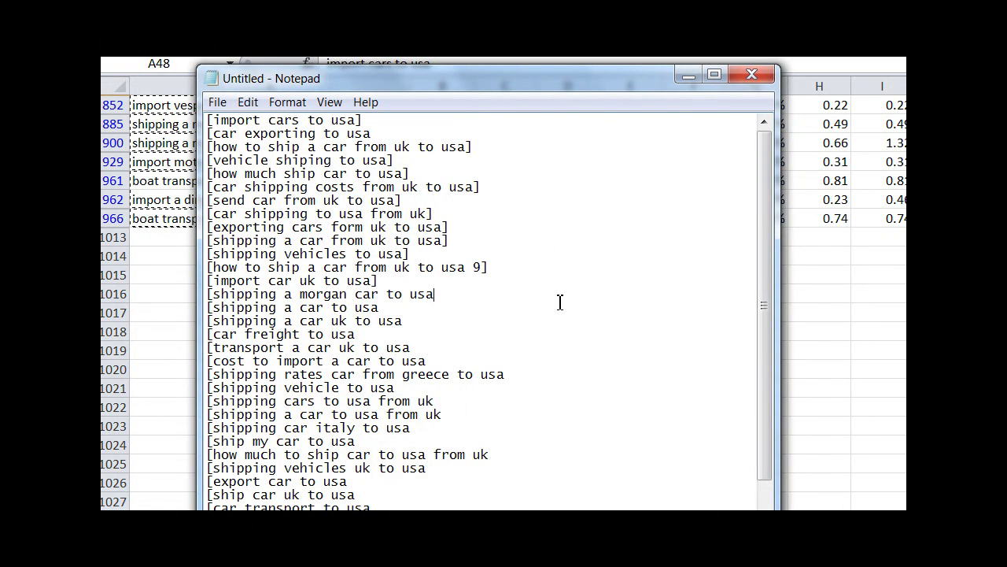
text(]]])
click(562, 336)
text(])
text(])
click(574, 363)
text(])
click(587, 375)
text(])
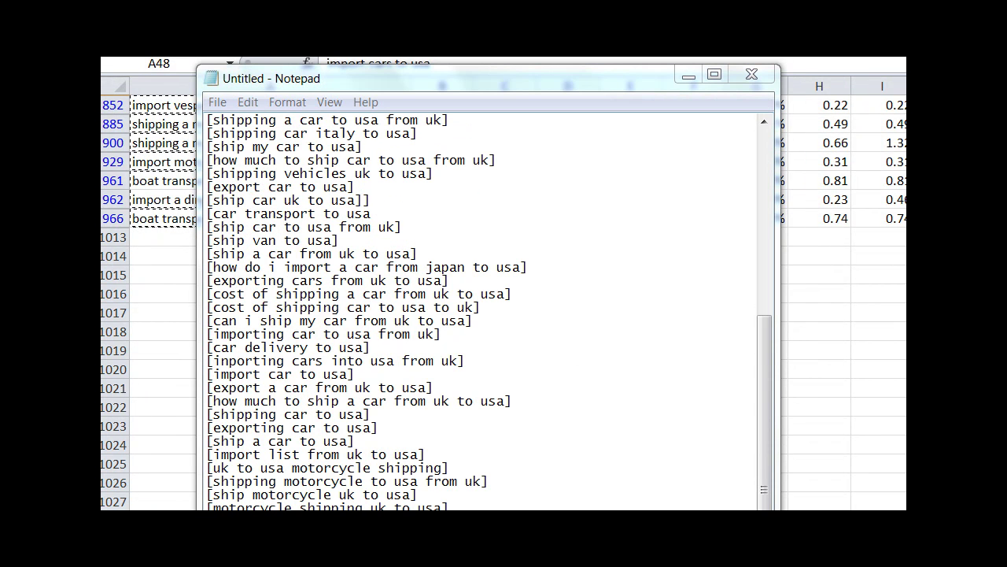
Copy all the bracketed terms and return to the AdWords search terms report
key(alt+Tab)
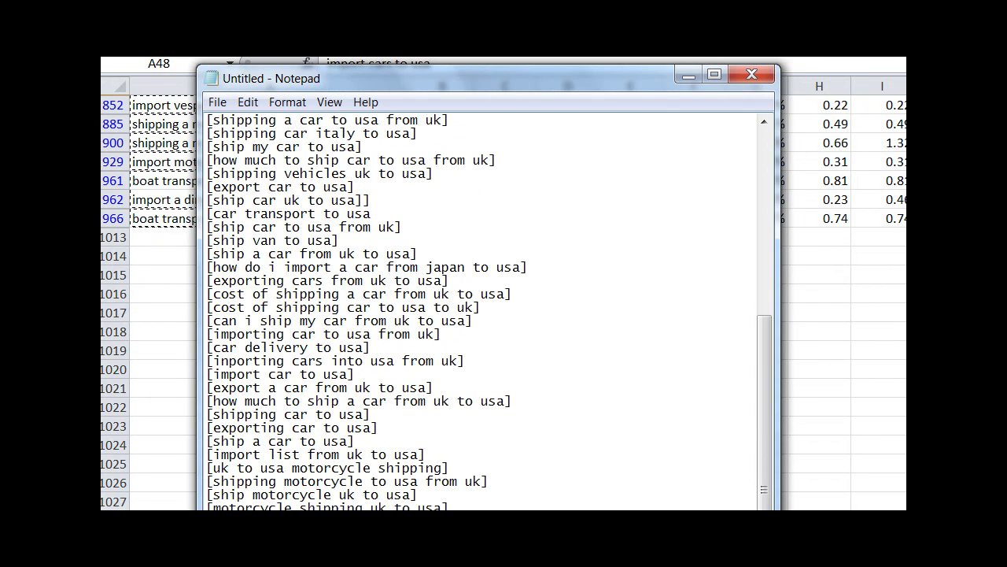
key(ctrl+a)
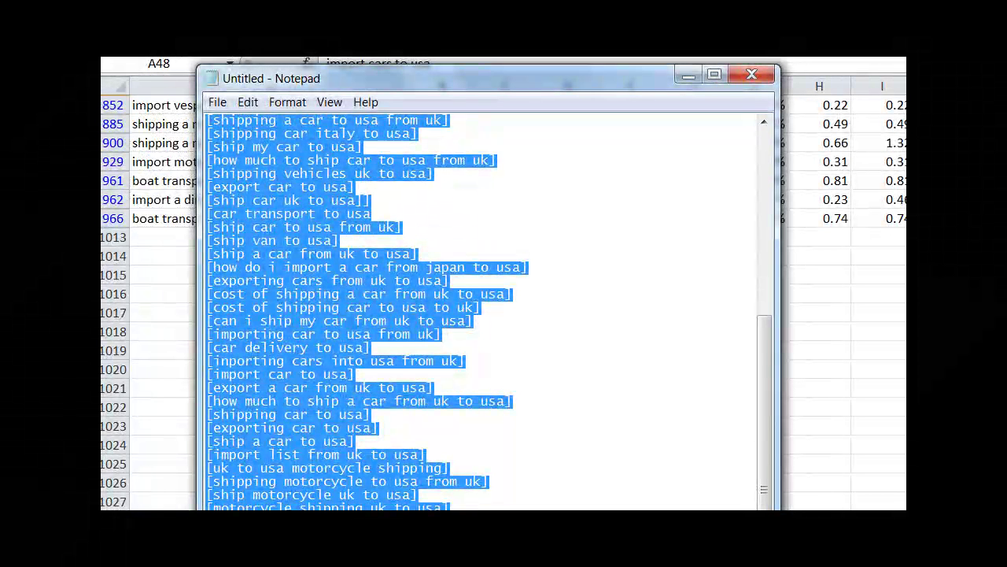
key(alt+Tab)
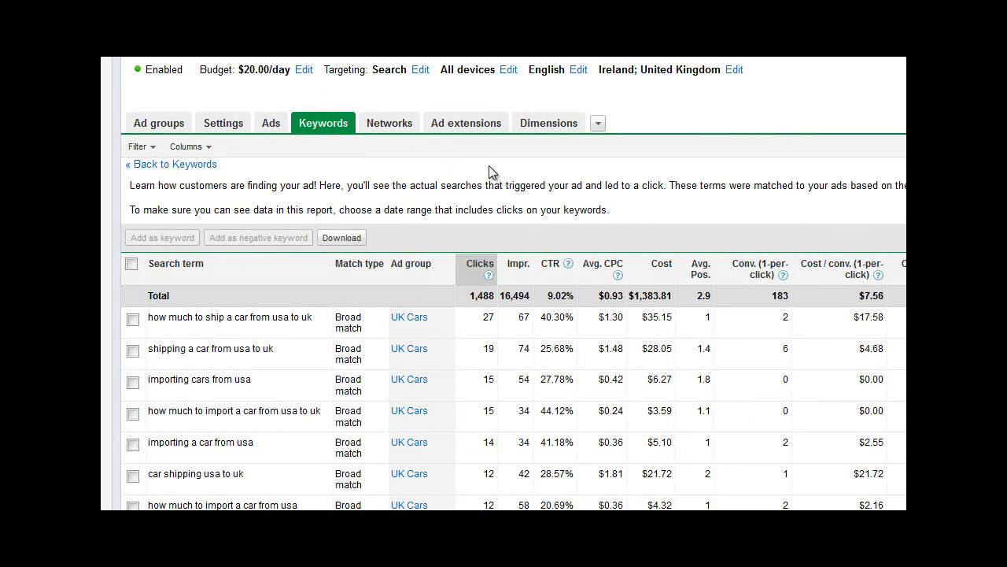
Return to the campaign's keyword list and scroll to the bottom of the table
click(164, 165)
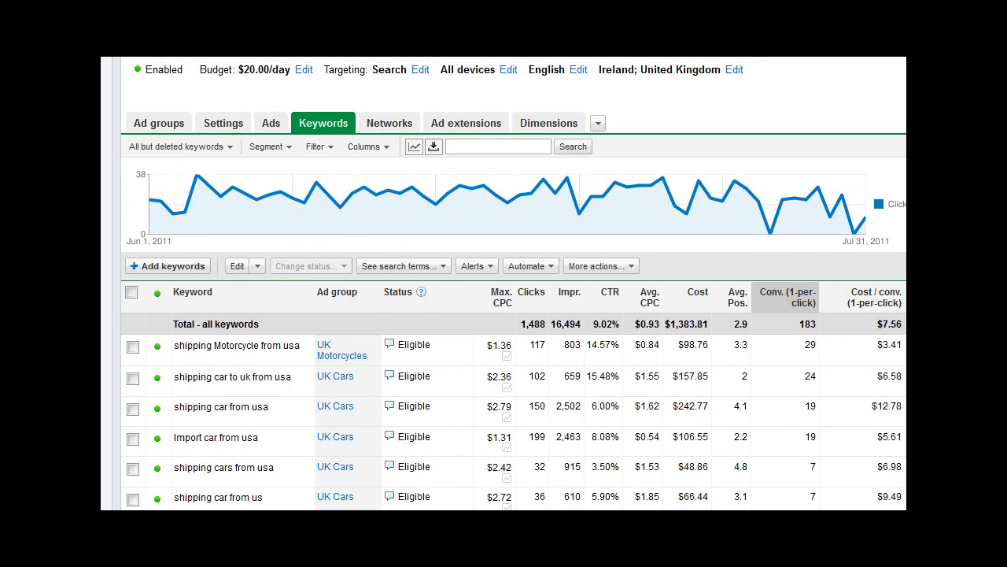
scroll(504, 315, down, 3)
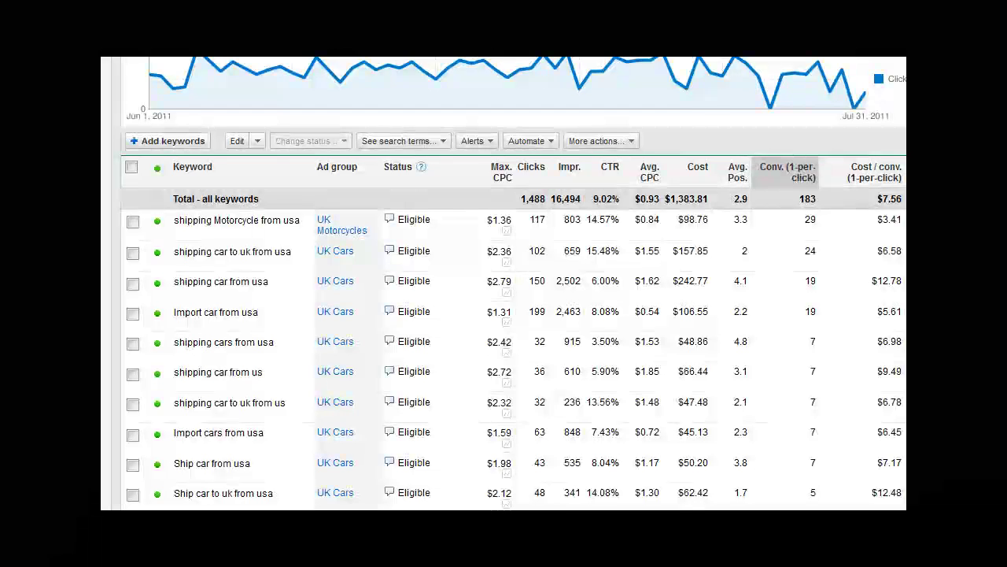
scroll(504, 315, down, 1)
scroll(284, 161, up, 5)
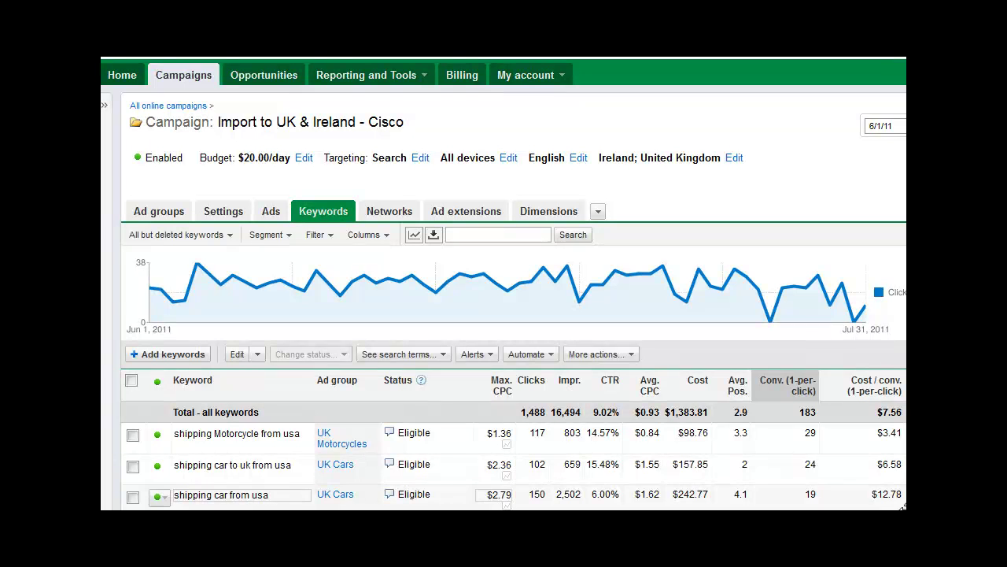
scroll(902, 508, down, 3)
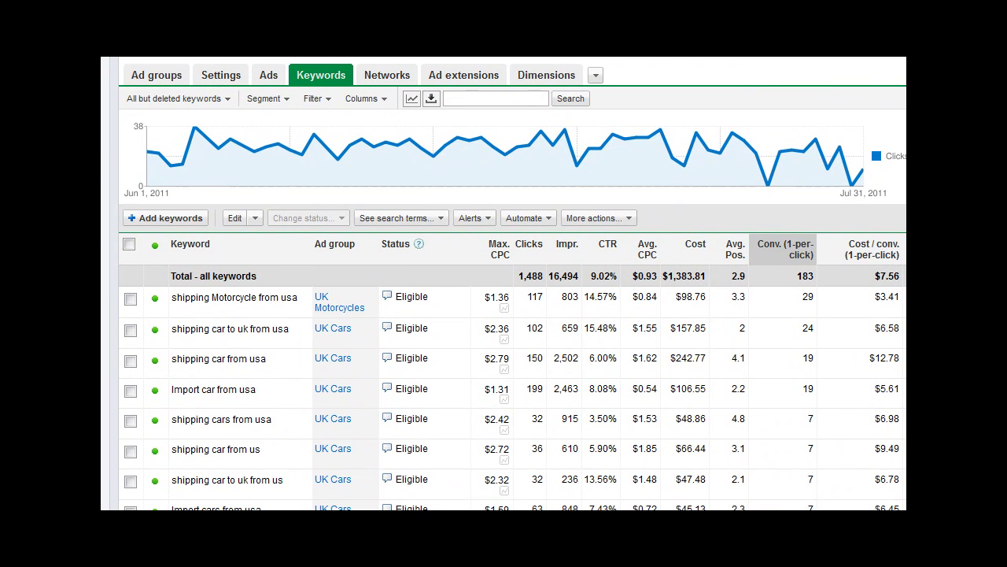
scroll(504, 314, down, 5)
scroll(504, 315, down, 5)
scroll(504, 315, down, 5)
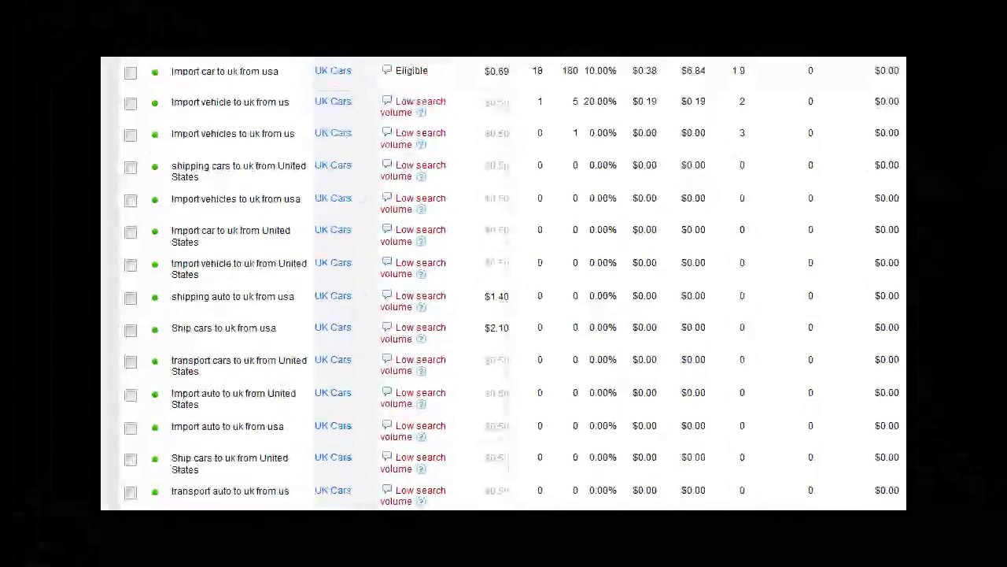
scroll(504, 315, down, 5)
scroll(512, 284, down, 5)
scroll(512, 284, down, 3)
scroll(511, 283, down, 3)
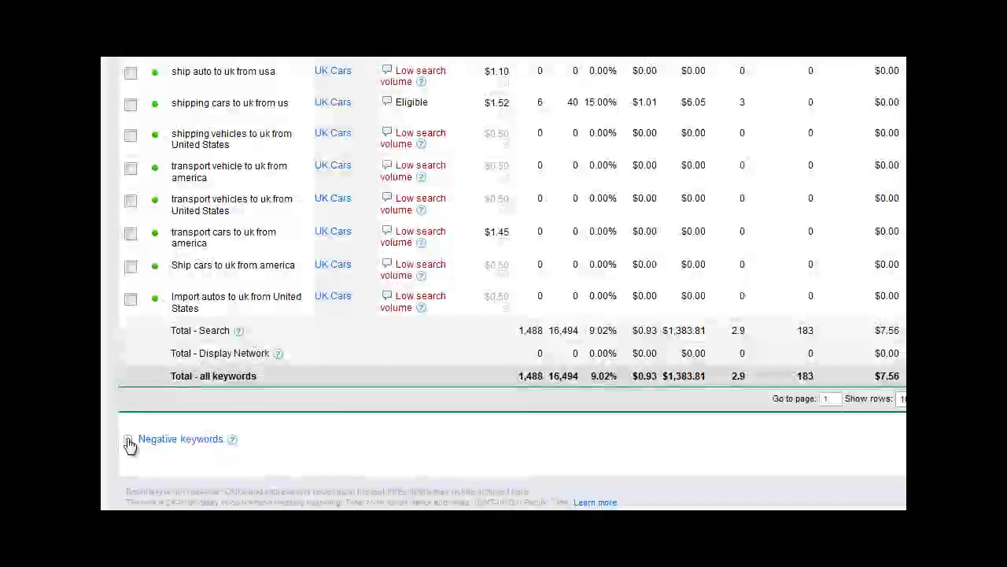
Expand the Negative keywords section to view ad group and campaign-level lists
click(128, 440)
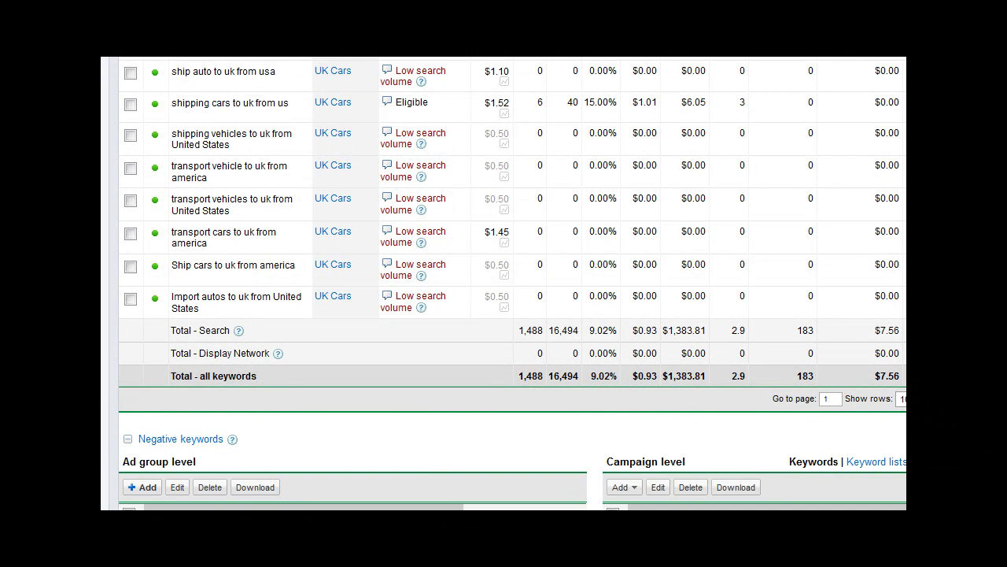
scroll(724, 220, down, 3)
scroll(724, 221, down, 3)
scroll(724, 220, up, 2)
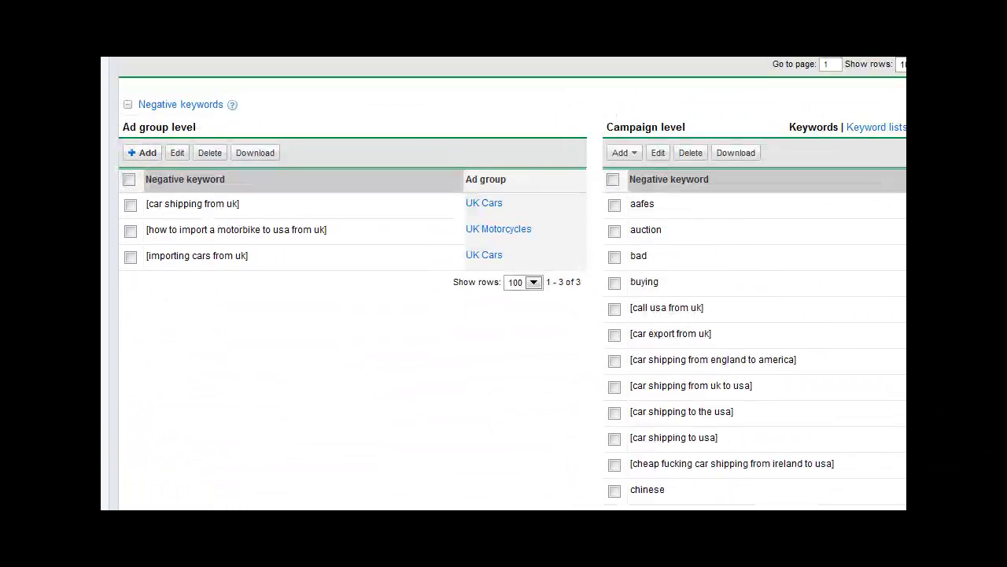
Paste the bracketed terms as campaign-level negative keywords and save them
click(634, 153)
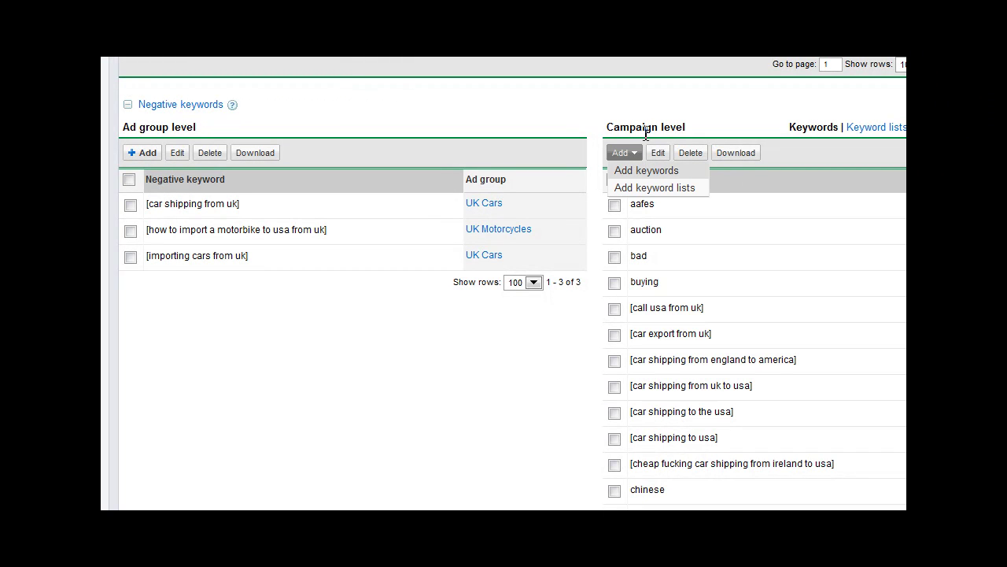
click(641, 171)
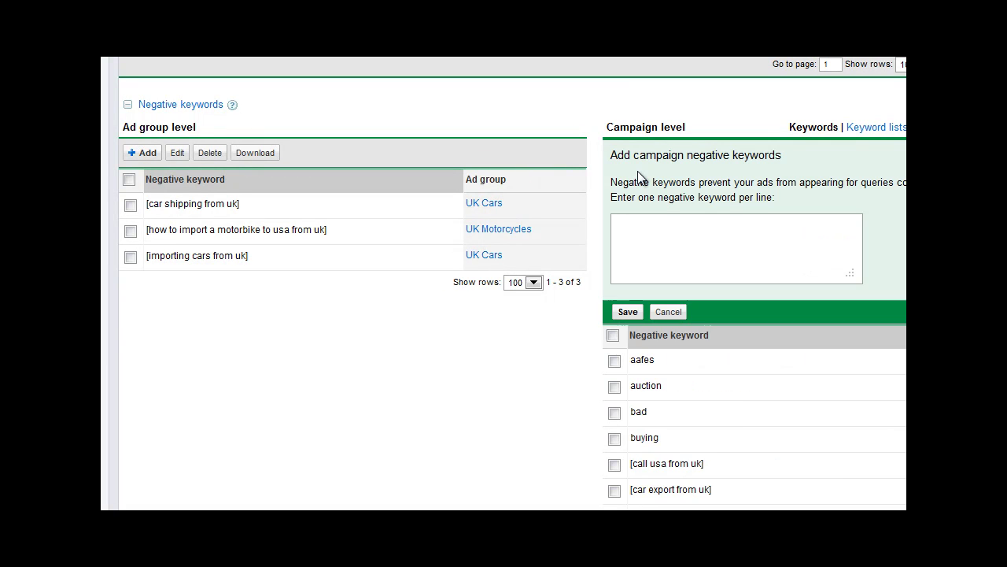
text([boat transport to usa] [import a dinghy from uk to usa] [boat transportation europe to usa])
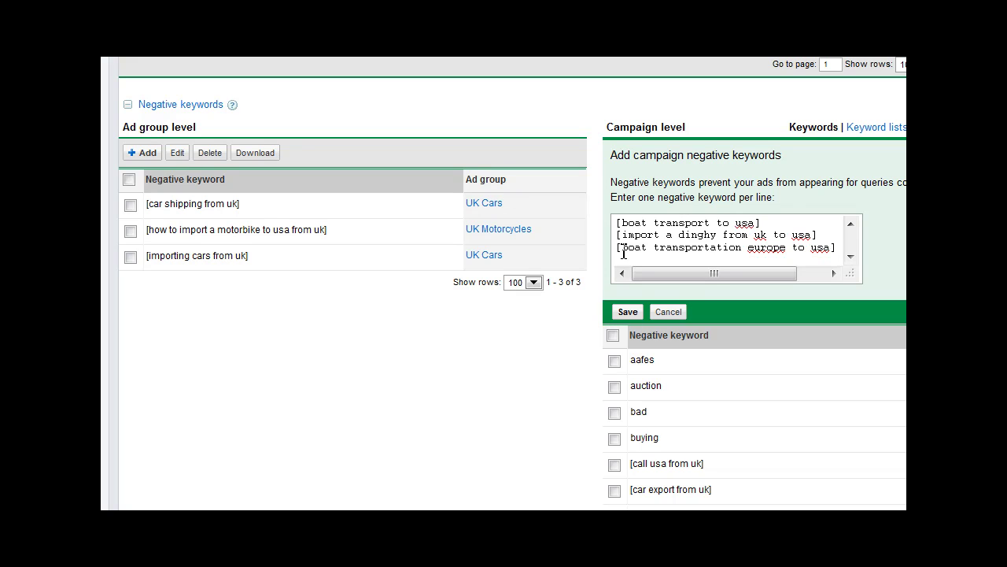
drag(624, 250, 830, 250)
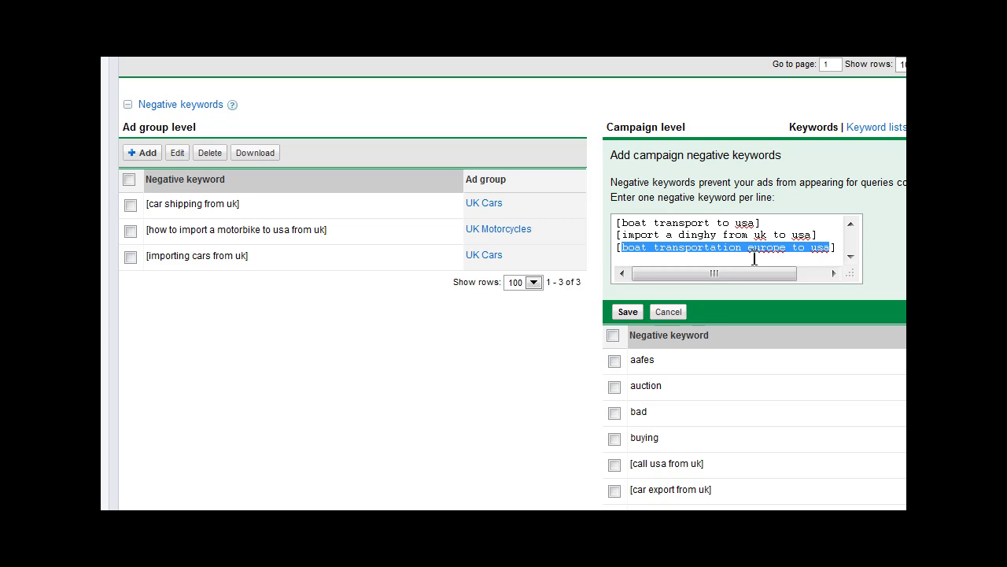
click(628, 311)
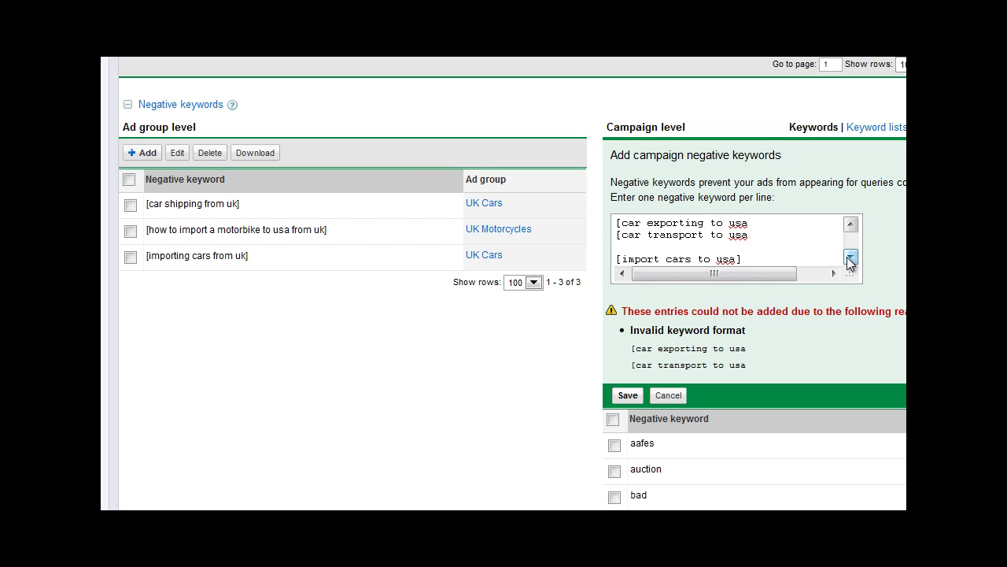
Close the brackets on [car exporting to usa] and [car transport to usa], drop the blank line, and save
click(808, 249)
click(805, 224)
text(])
click(803, 235)
text(])
key(BackSpace)
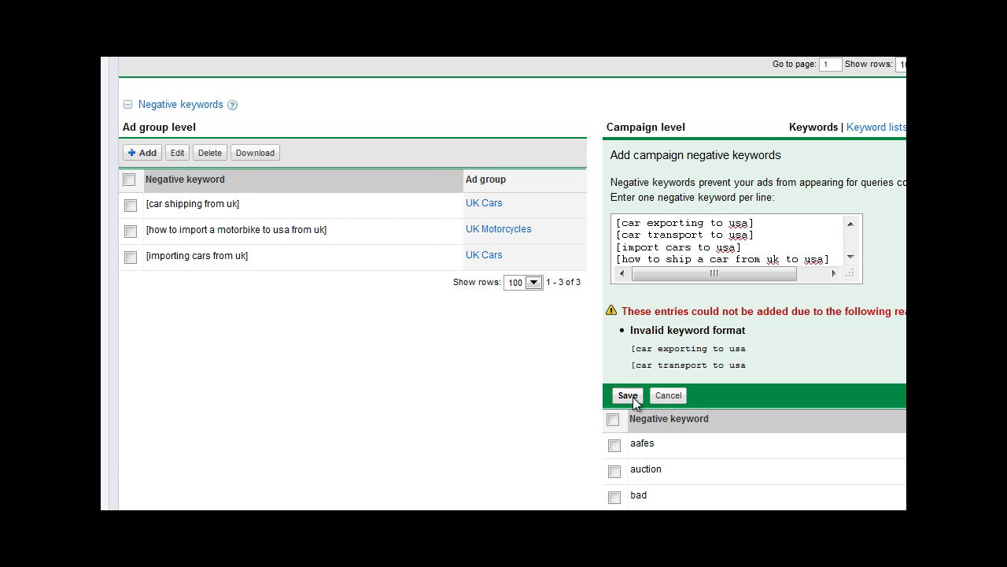
click(628, 395)
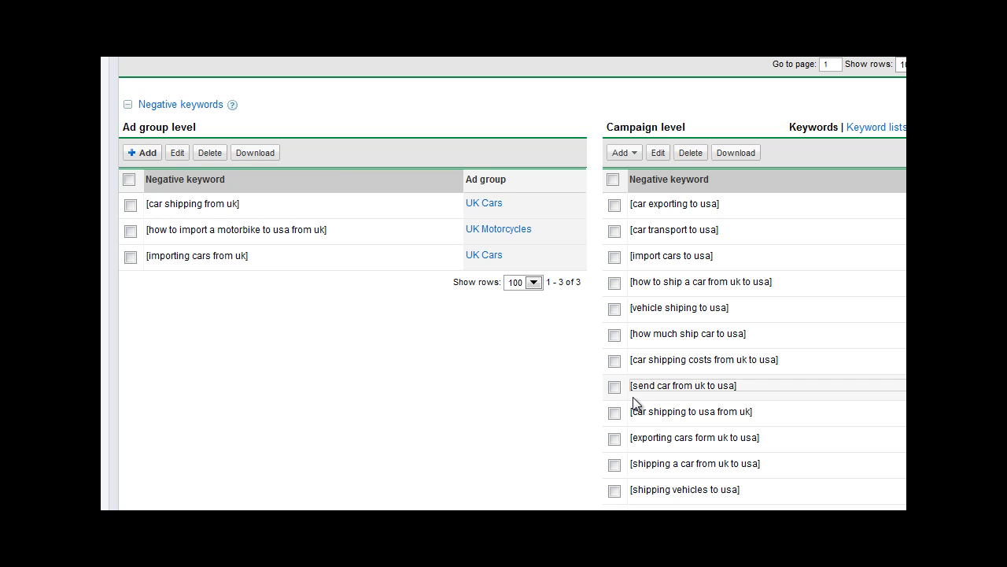